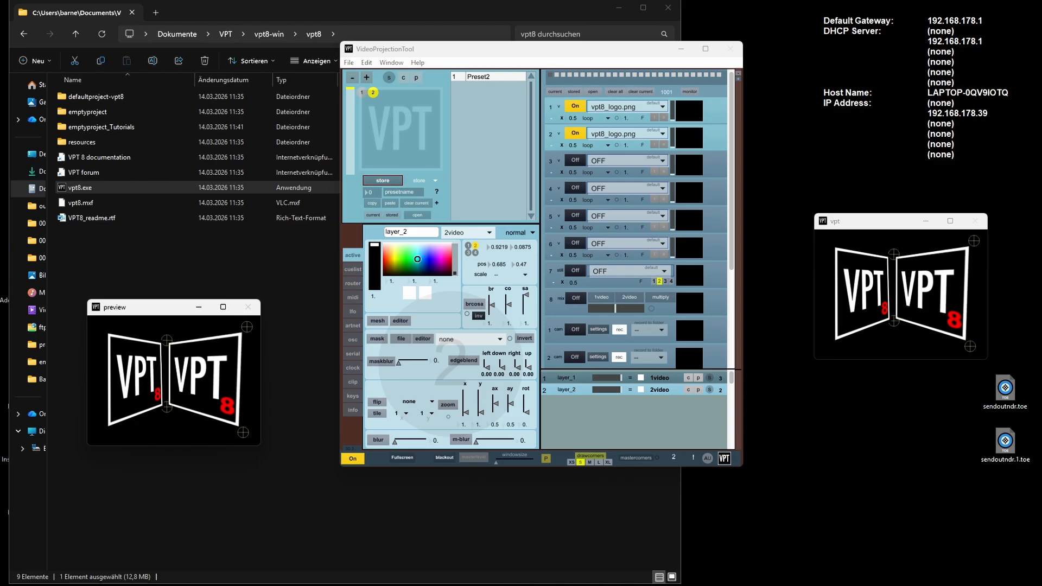
- Distort layer 2 in the preview by moving all four of its corner points slightly inward
drag(166, 341, 166, 344)
drag(167, 406, 172, 405)
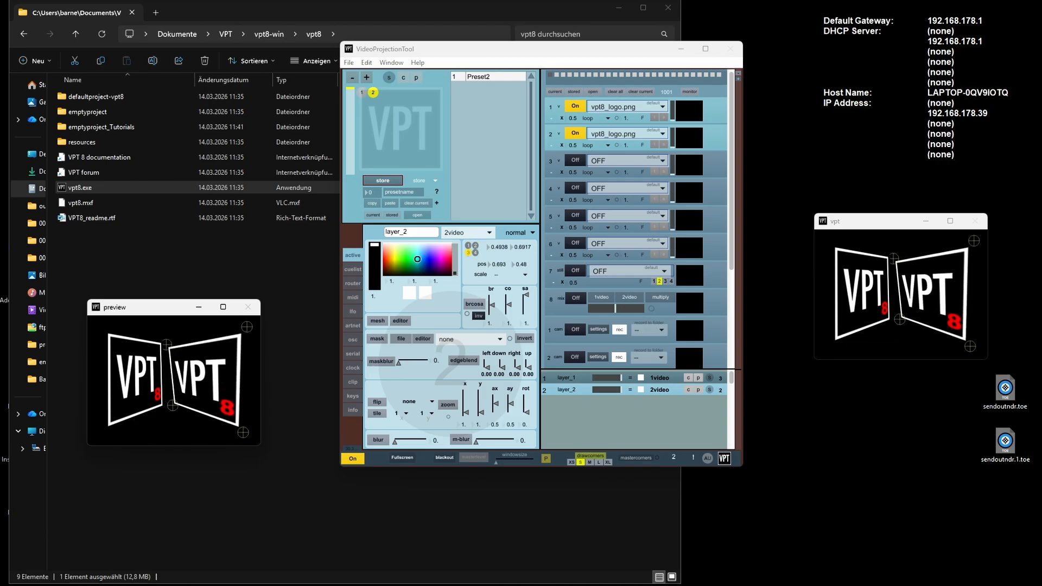
drag(243, 433, 242, 427)
drag(247, 327, 240, 330)
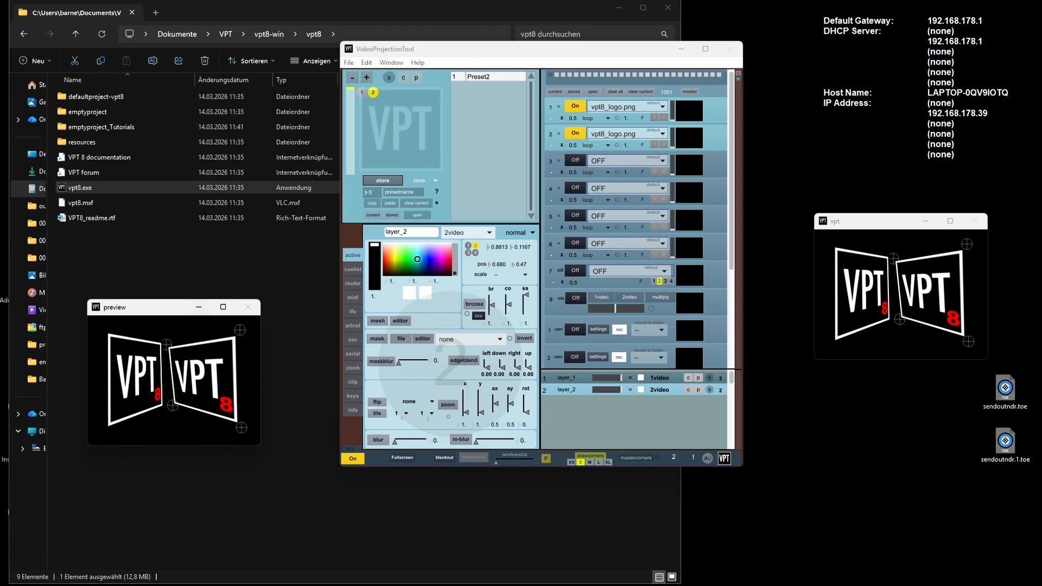
- Show the router settings and narrow layer 2 in the preview by moving its upper-left, lower-left and lower-right corners inward
click(353, 269)
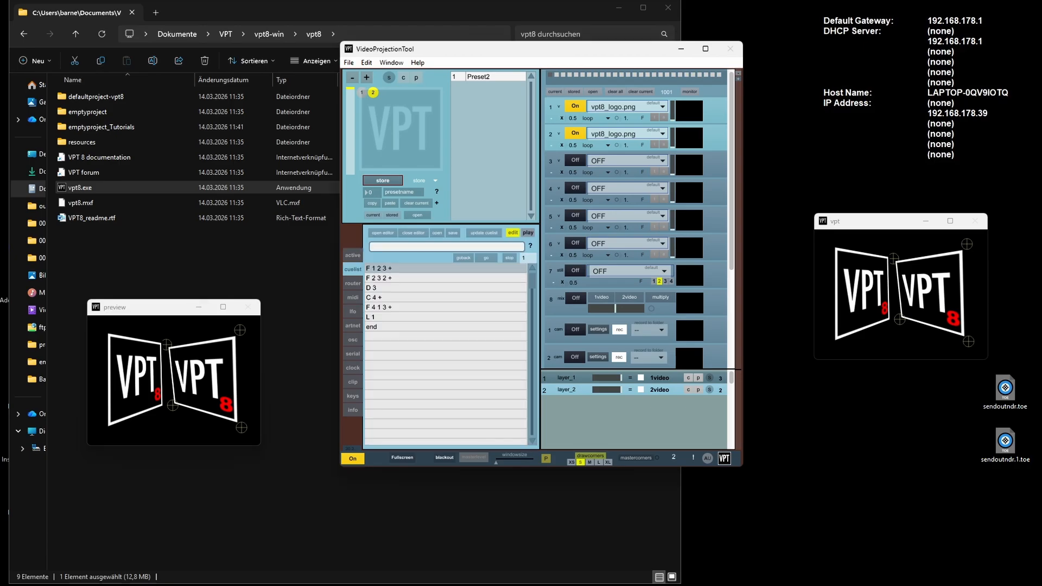
click(353, 283)
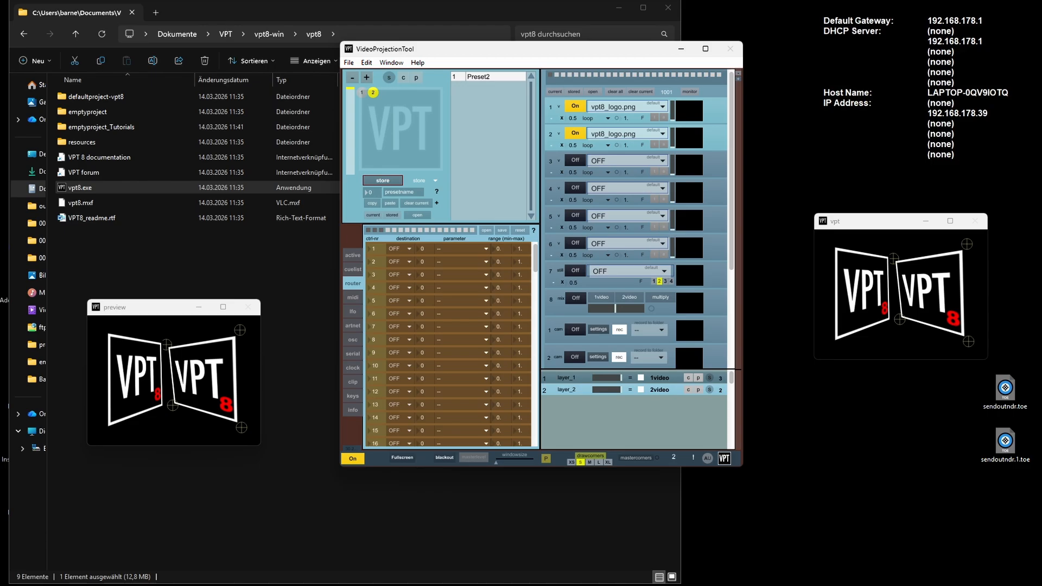
drag(166, 344, 173, 348)
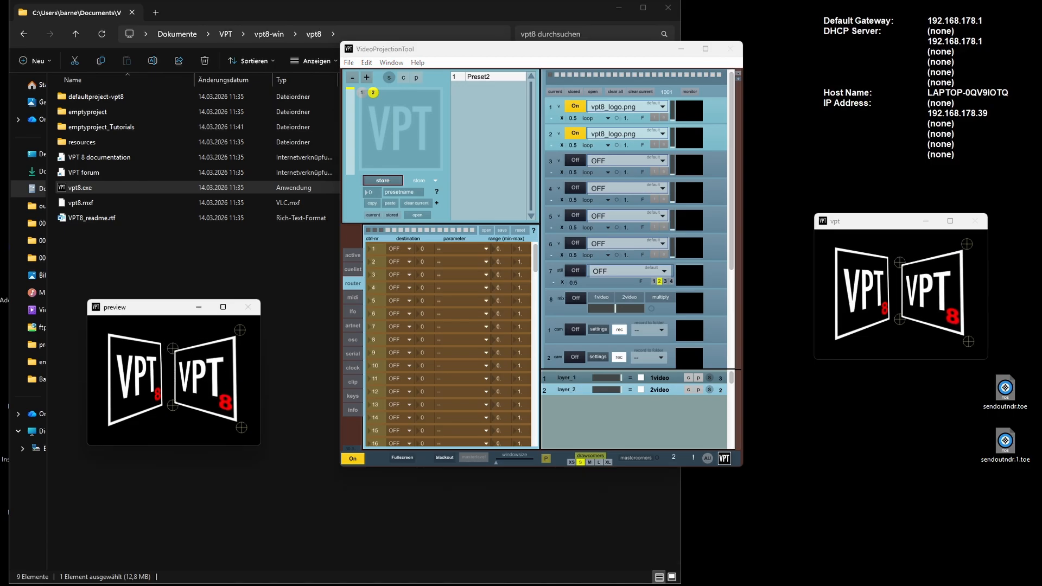
drag(173, 405, 176, 404)
drag(241, 428, 239, 427)
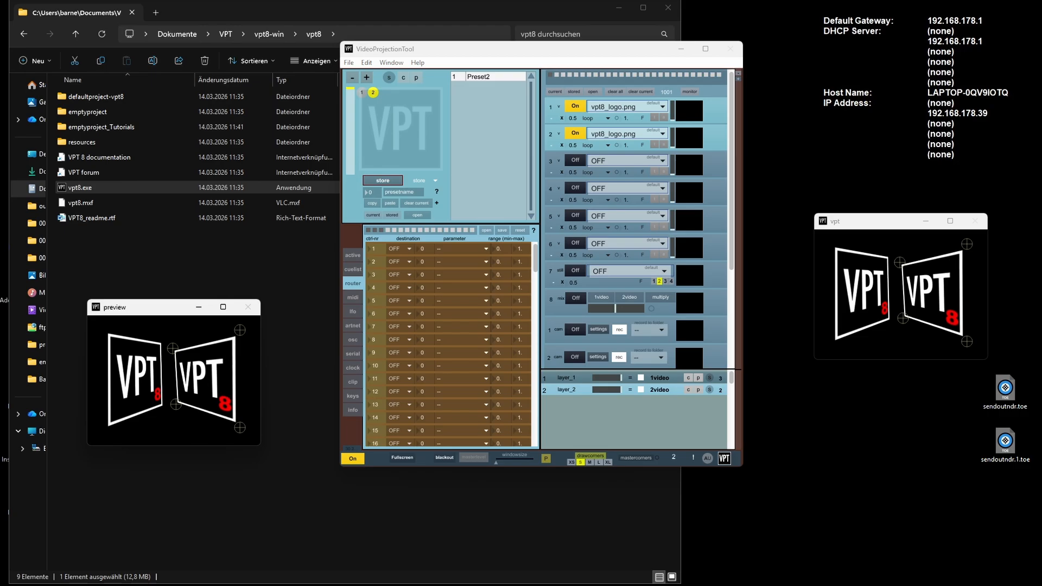
mouse_move(622, 378)
mouse_down()
mouse_move(592, 377)
mouse_move(623, 378)
mouse_move(594, 390)
mouse_move(621, 389)
mouse_move(592, 389)
mouse_move(621, 389)
mouse_move(613, 378)
mouse_move(600, 389)
mouse_move(621, 389)
mouse_up()
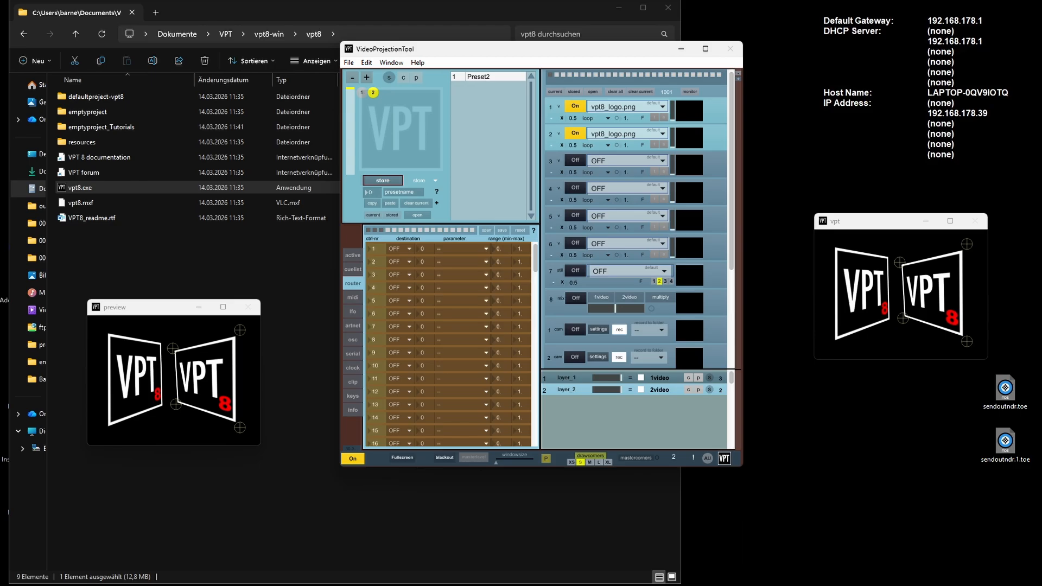
- Route controller 1 to the fade parameter of layer 1 in the first router row
click(353, 298)
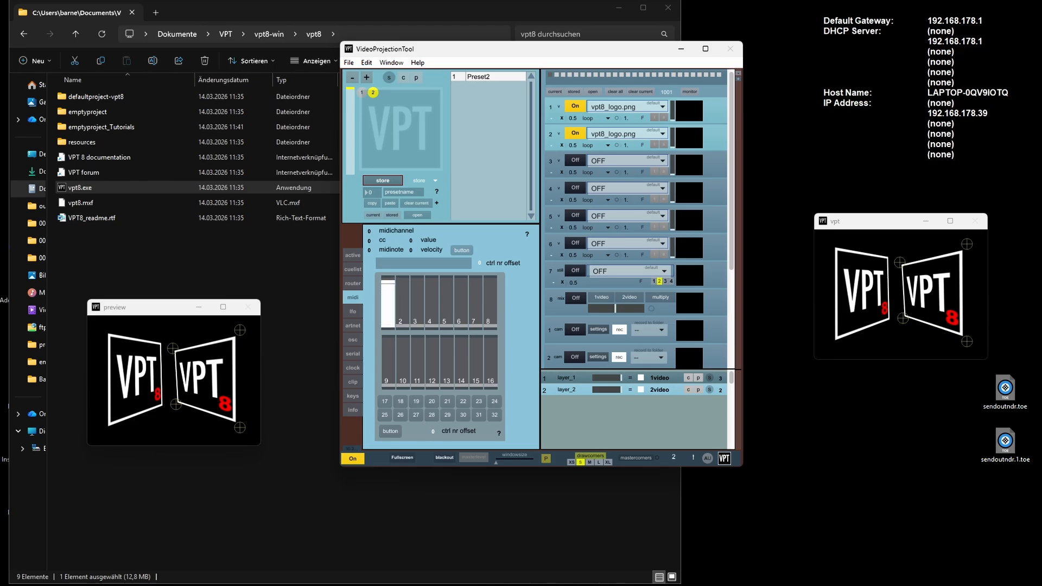
click(353, 283)
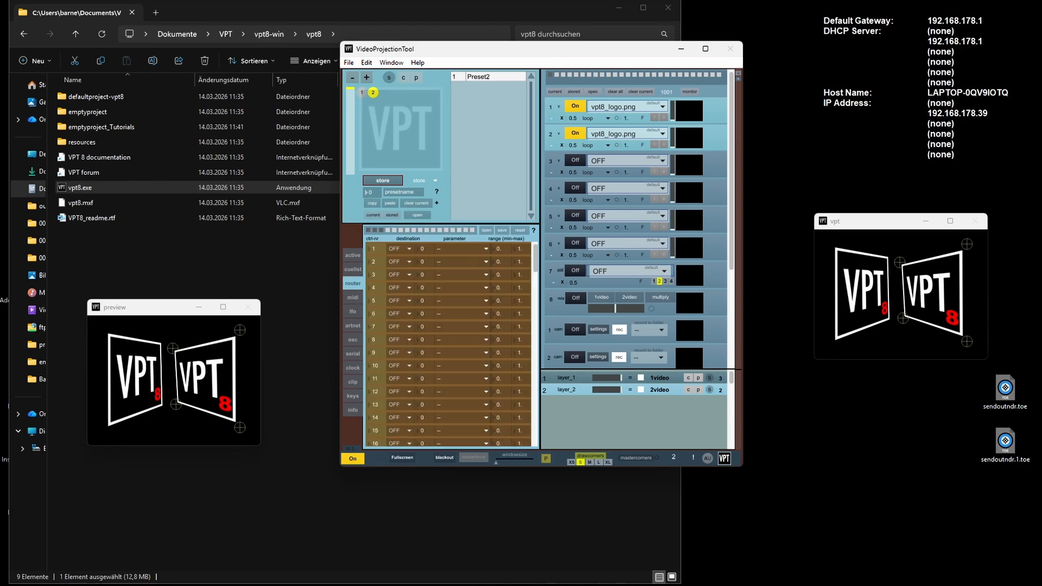
click(400, 249)
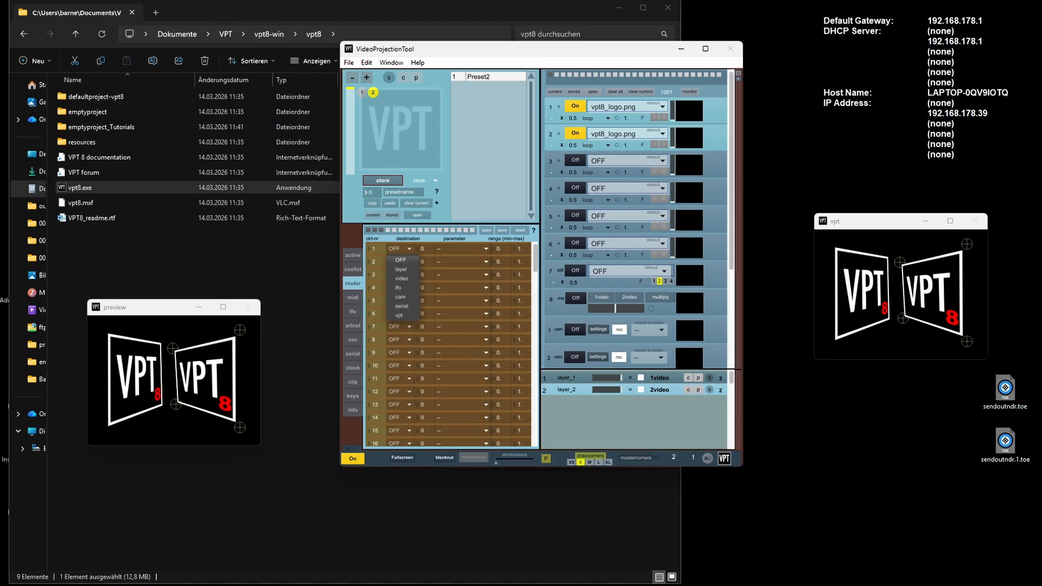
click(401, 270)
click(463, 249)
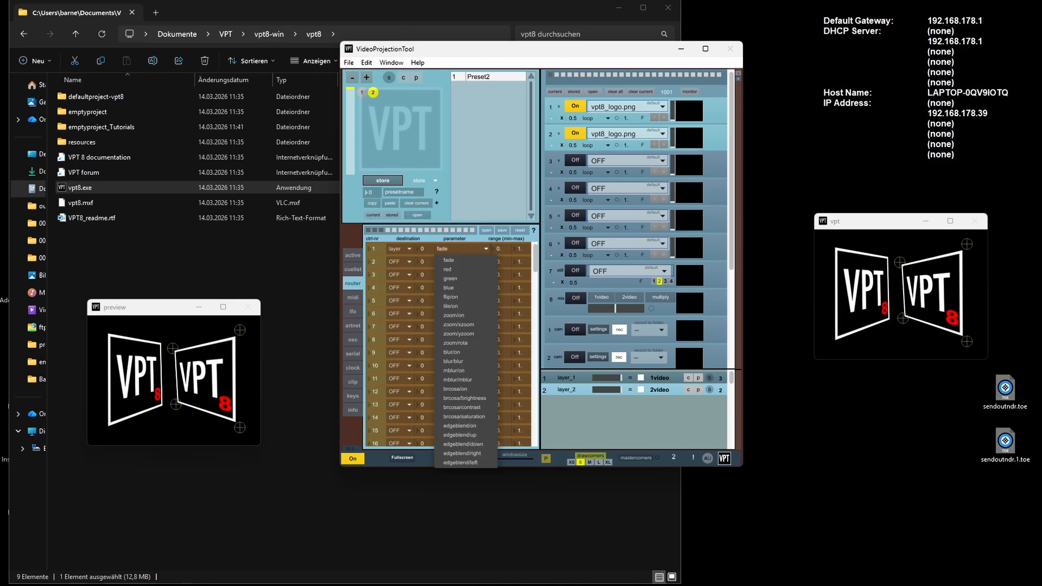
click(449, 260)
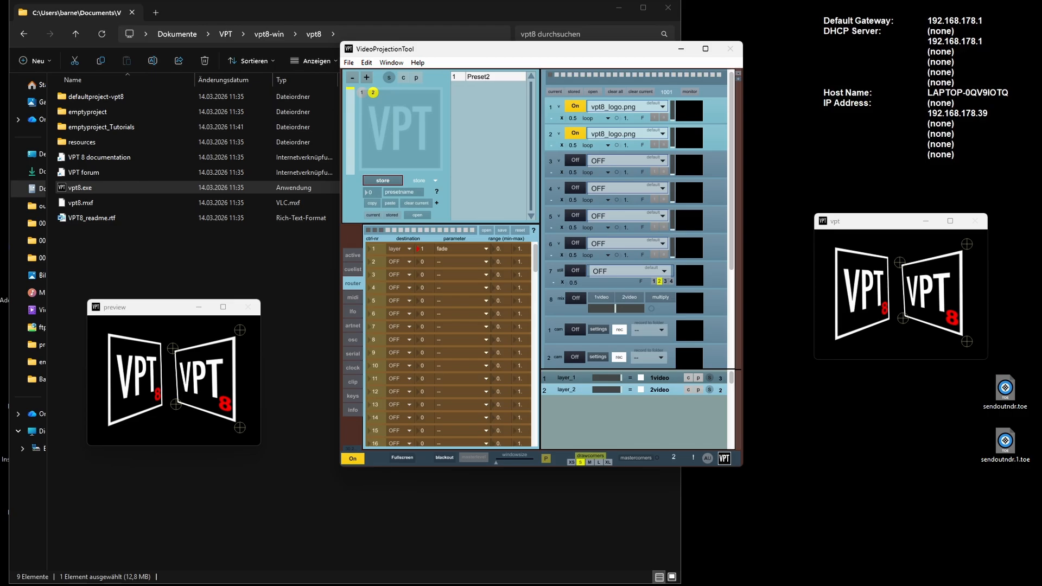
- Raise MIDI slider 1 to its maximum to test the layer 1 fade routing
click(353, 297)
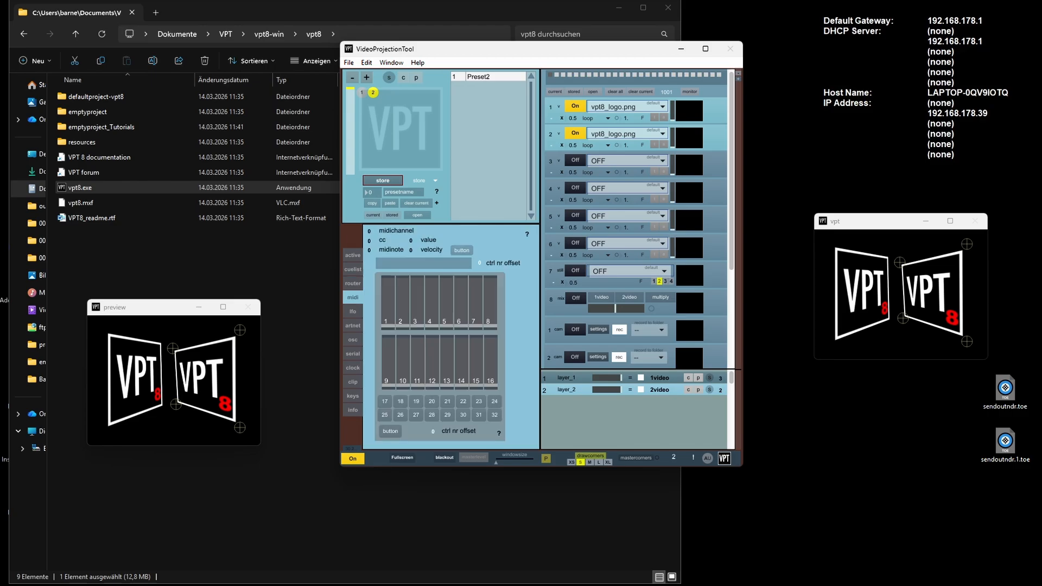
drag(388, 325, 388, 281)
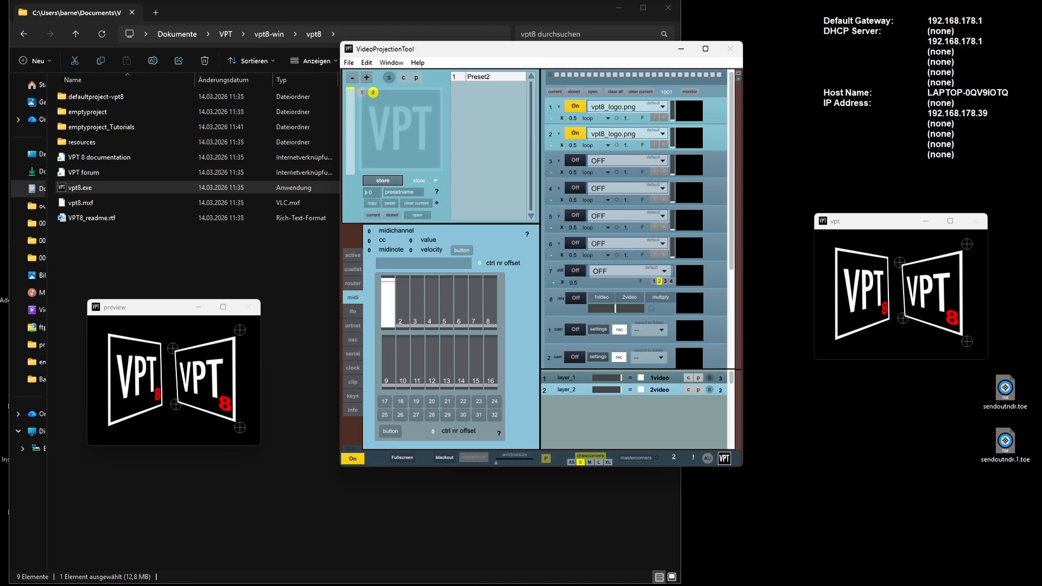
mouse_move(388, 280)
mouse_down()
mouse_move(388, 319)
mouse_move(388, 279)
mouse_up()
- Try red as the parameter for layer 1 in the first router row
click(353, 284)
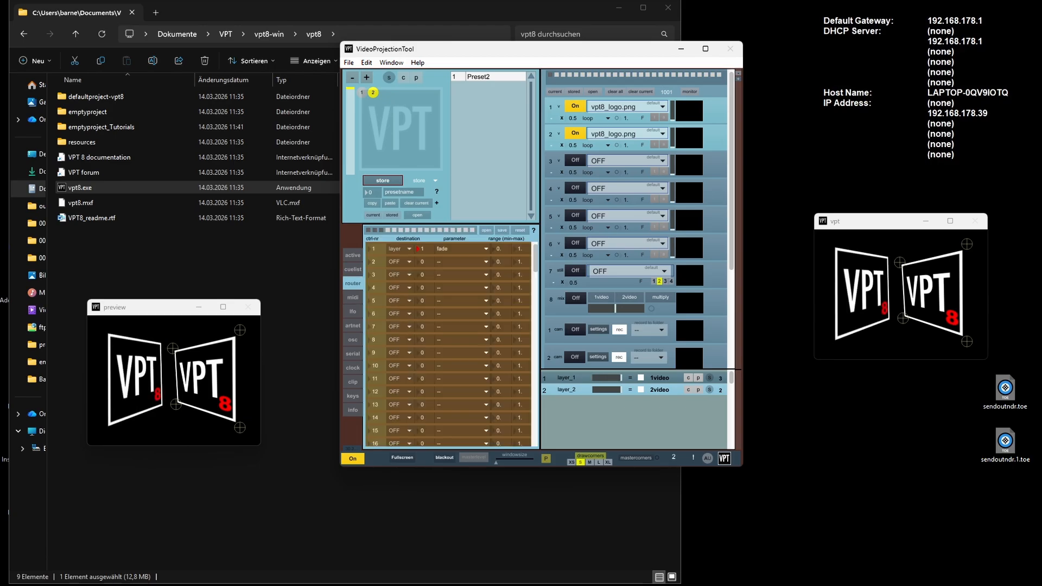
click(400, 249)
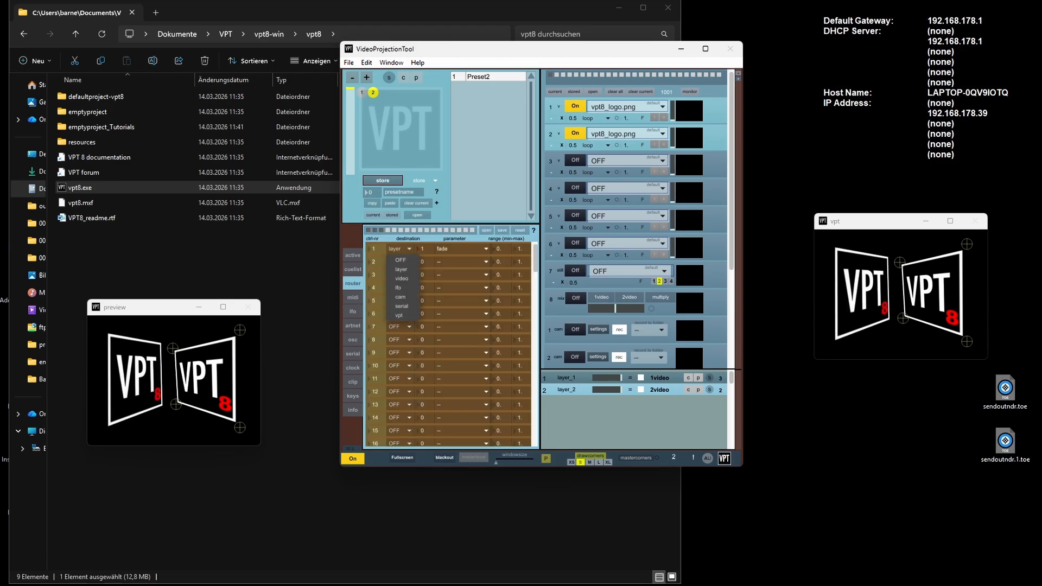
click(401, 269)
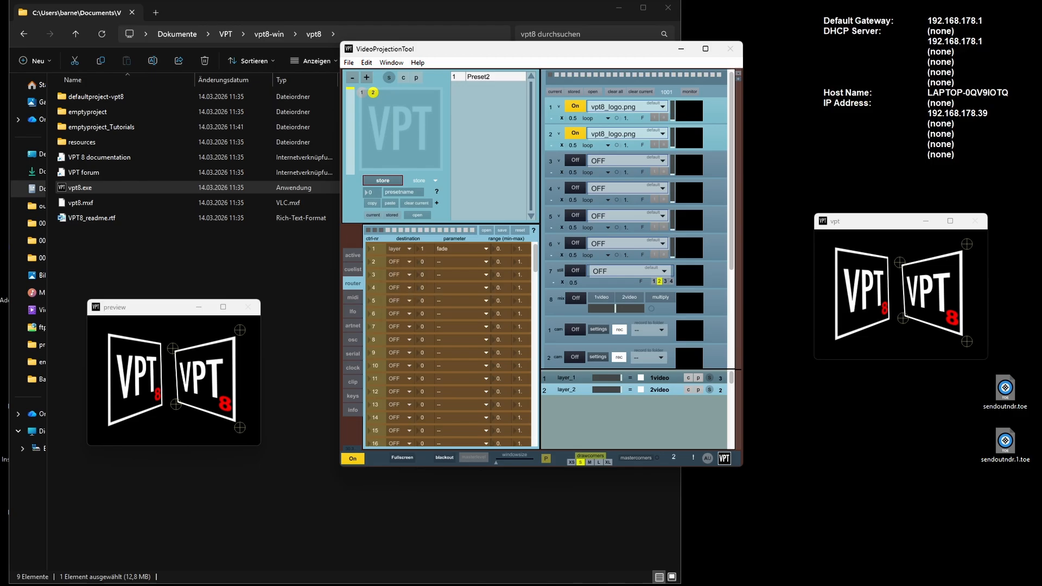
click(461, 249)
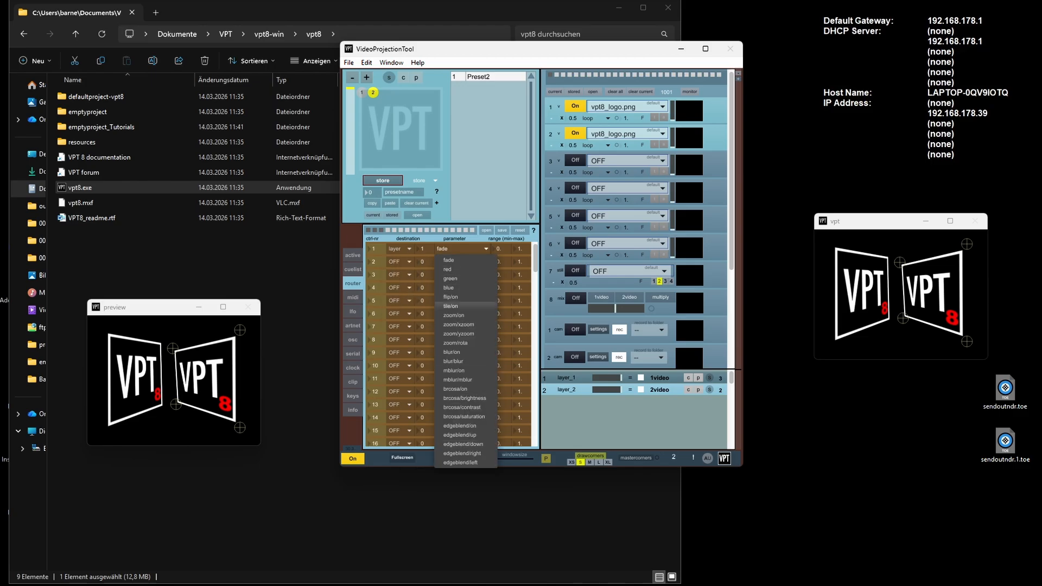
click(448, 269)
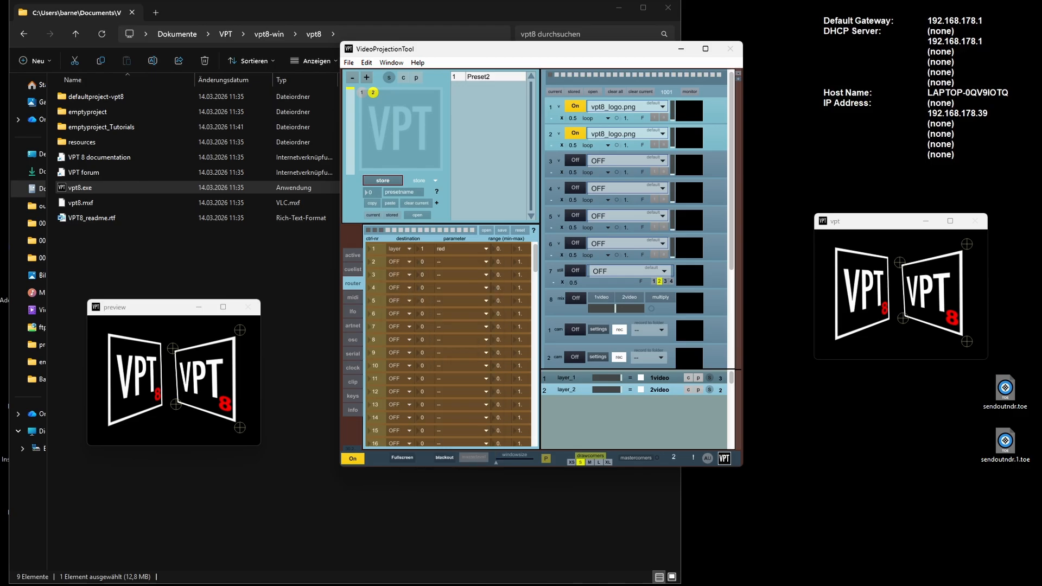
- Set the first router row's parameter back to fade and lower MIDI slider 1 to zero to fade out layer 1
click(352, 297)
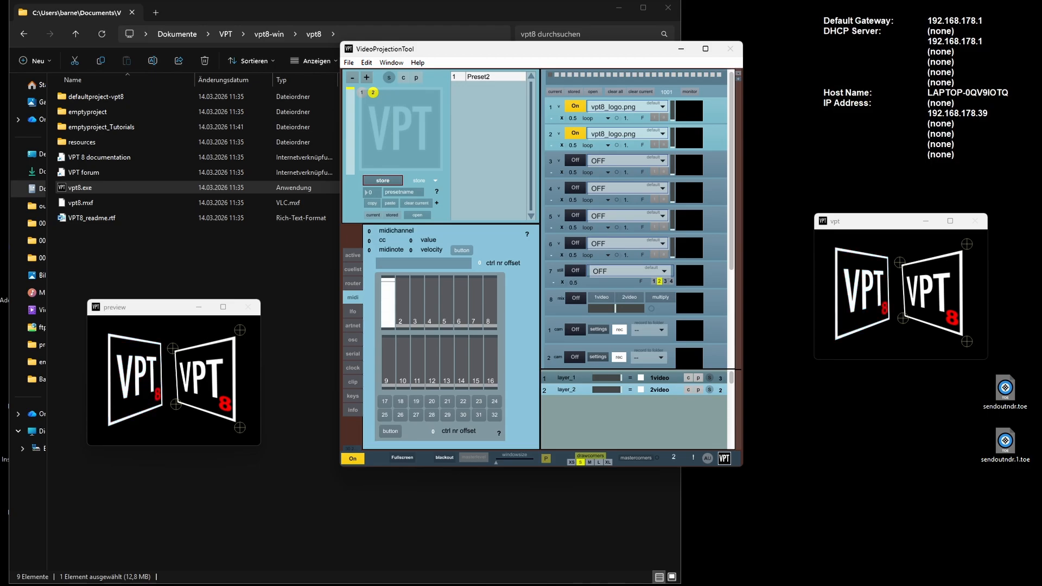
click(353, 283)
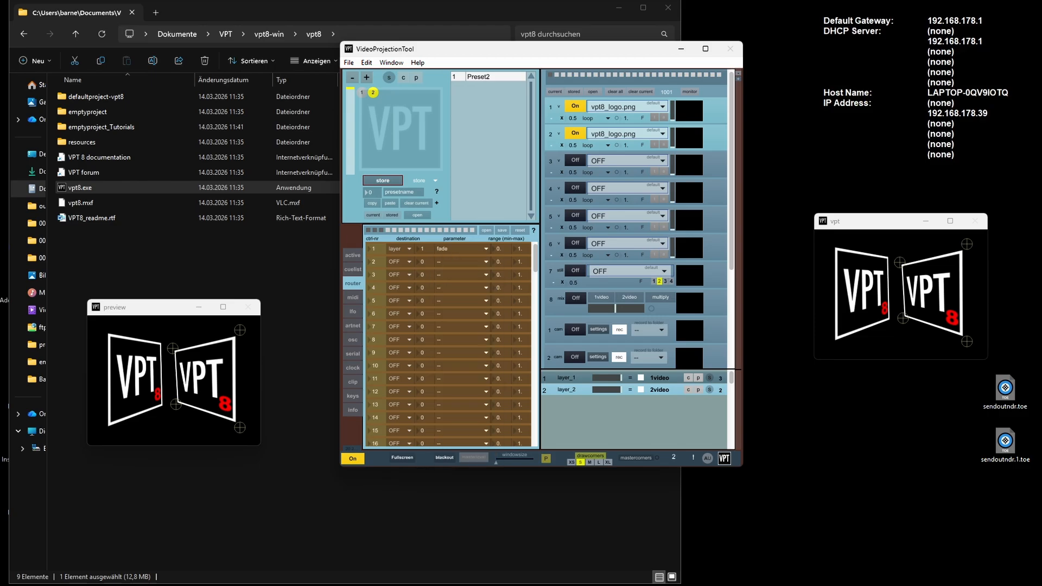
click(353, 297)
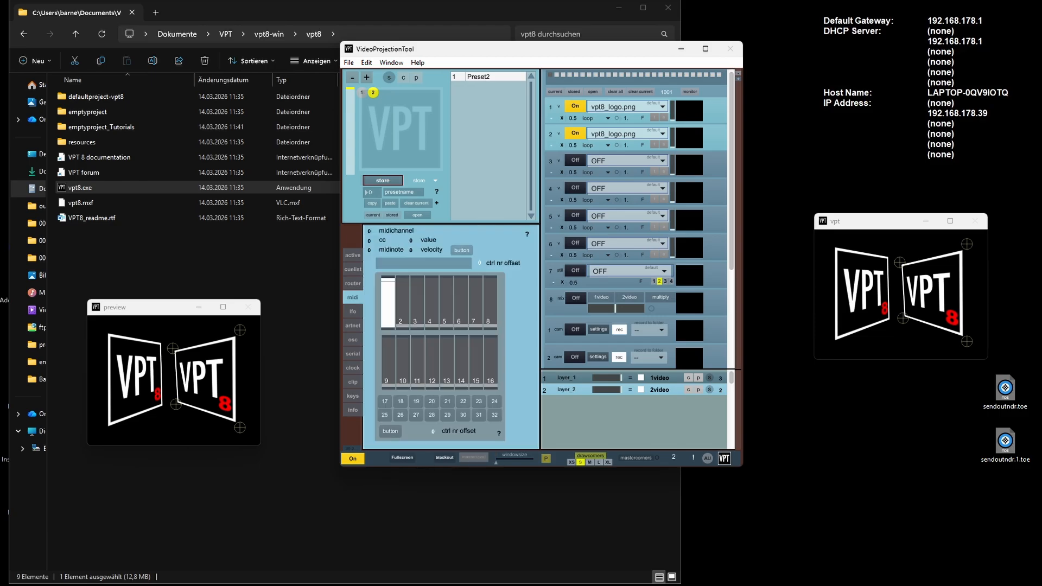
mouse_move(388, 279)
mouse_down()
mouse_move(388, 316)
mouse_move(388, 280)
mouse_up()
mouse_move(387, 280)
mouse_down()
mouse_move(388, 317)
mouse_move(388, 277)
mouse_up()
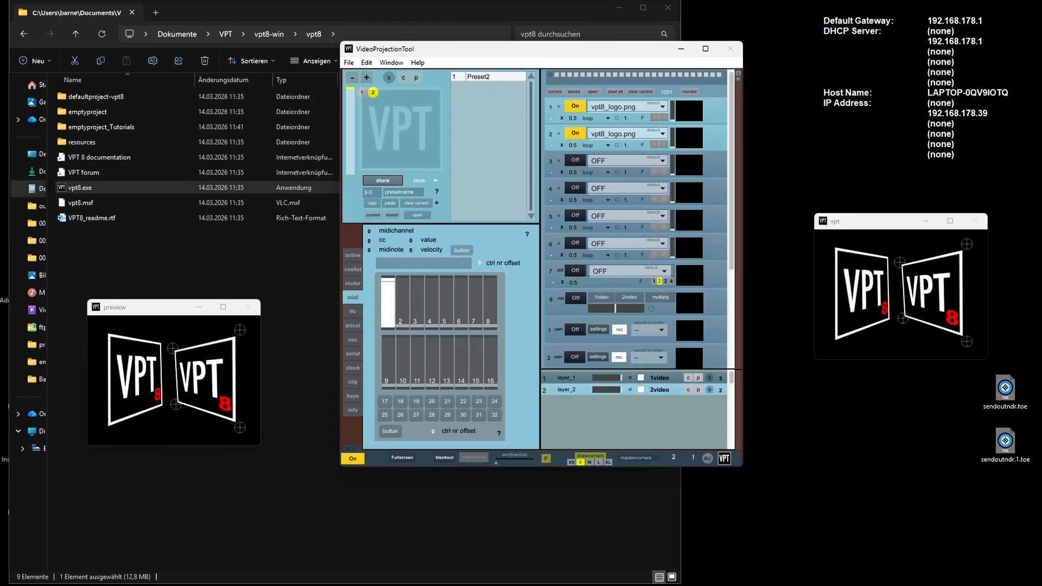
drag(387, 278, 388, 328)
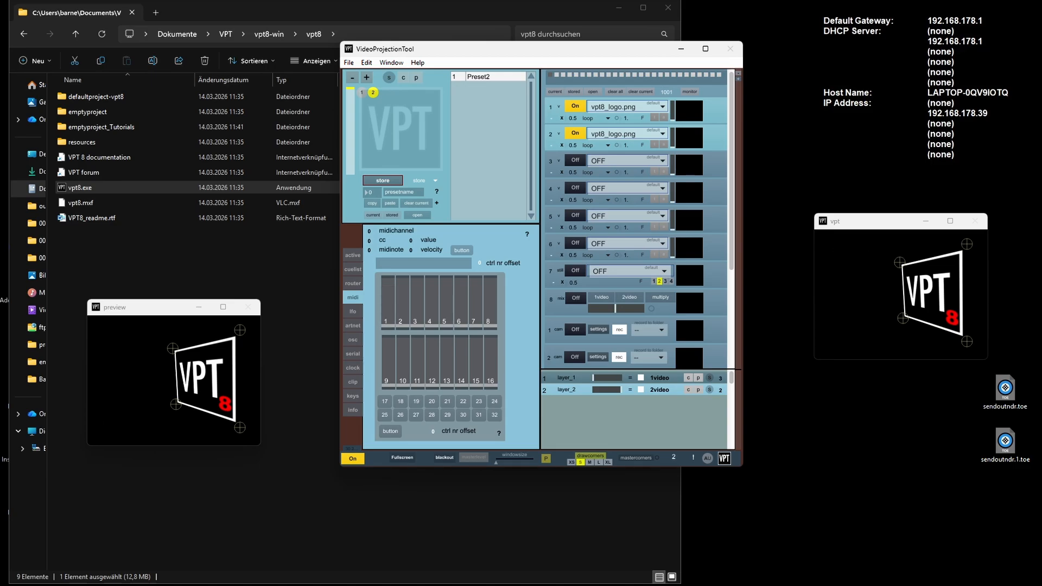
- Start LFO 1 with its sine wave to drive the controller 1 routing
click(353, 312)
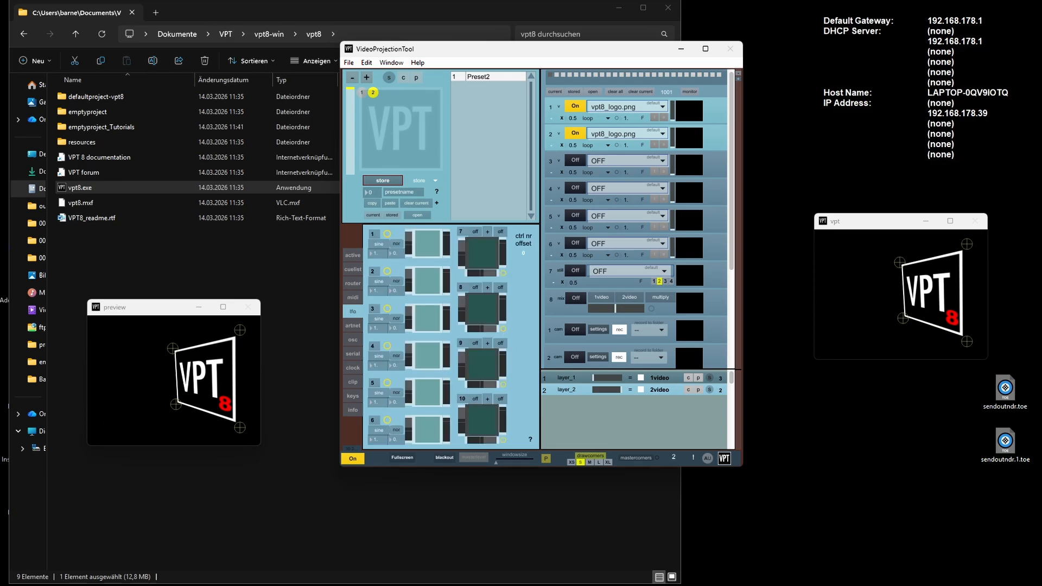
click(428, 243)
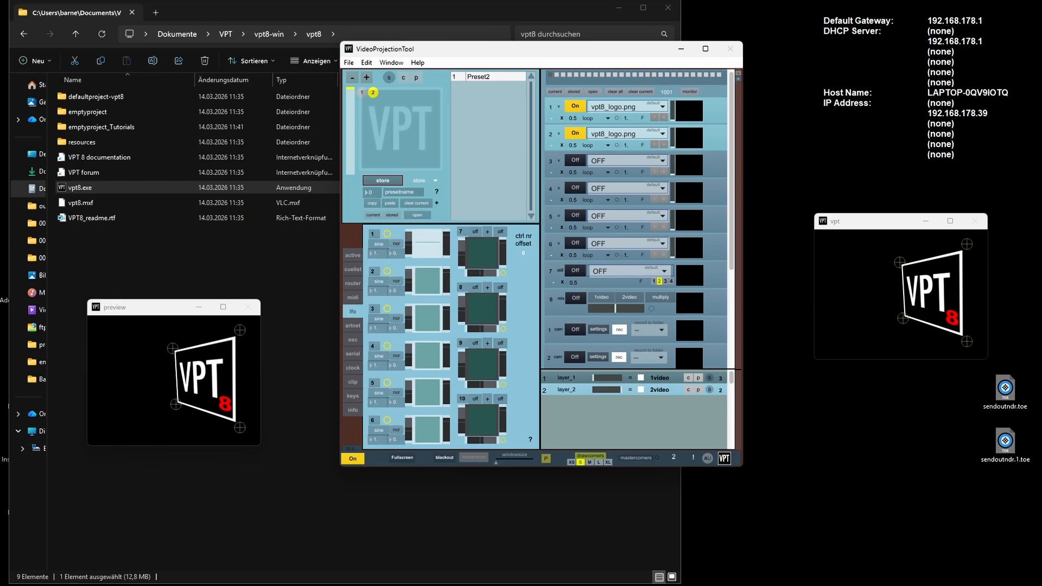
click(373, 233)
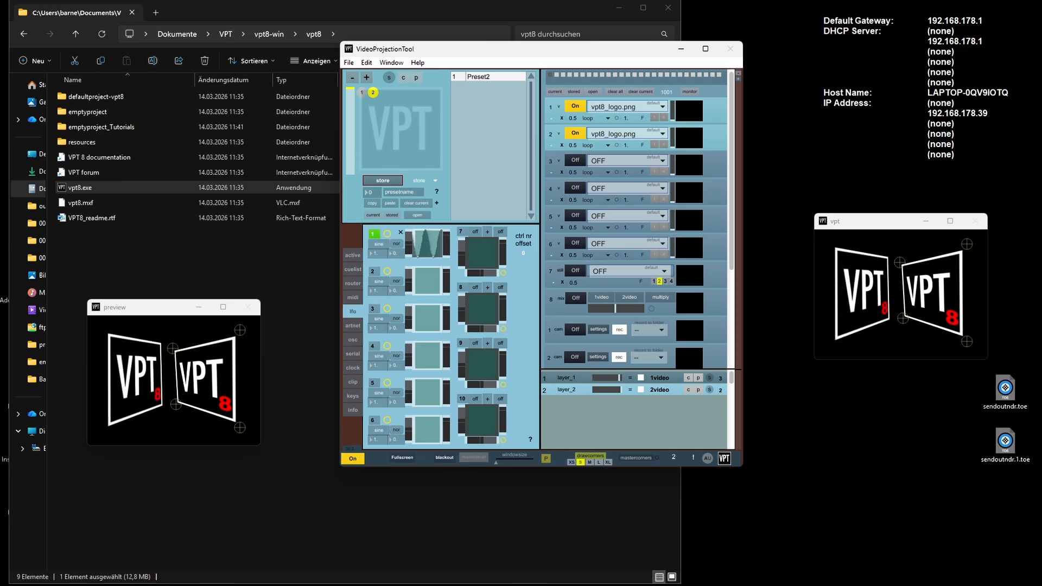
- Change the target of the first router row's fade routing to layer 2
click(353, 283)
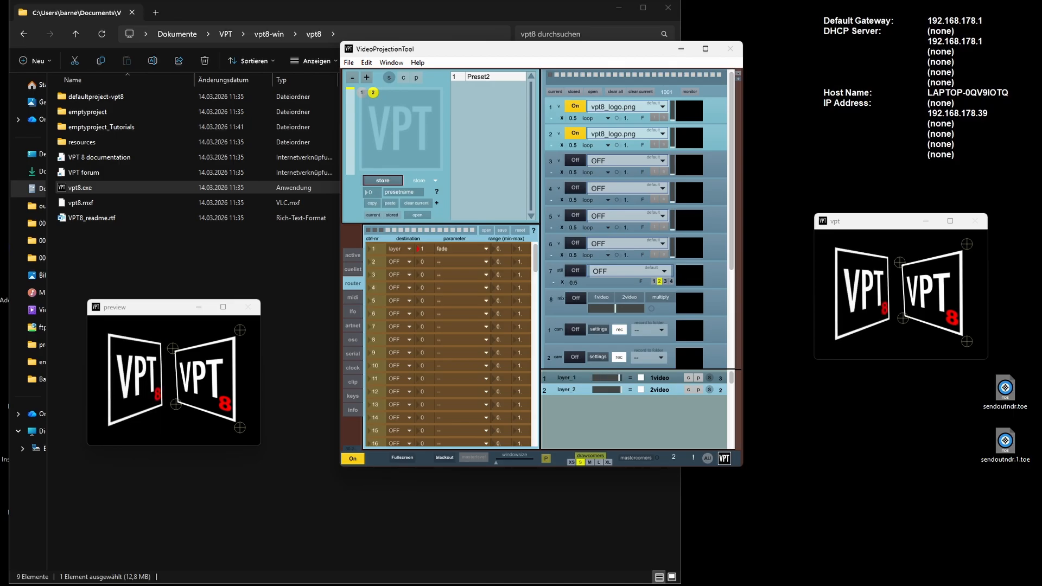
text(2)
key(Return)
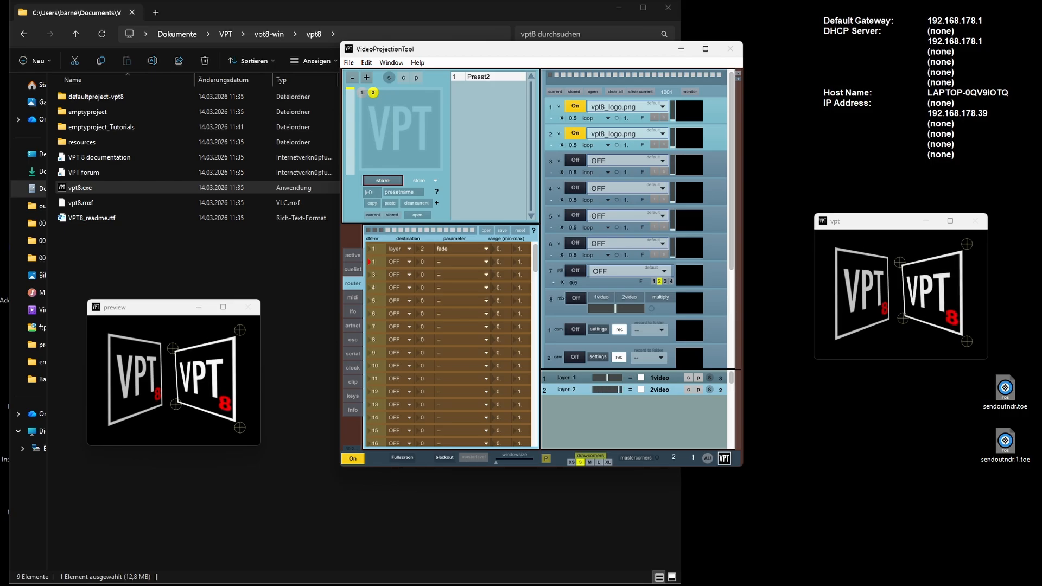
- Configure the second router row so that controller 1 drives the red parameter of layer 1
click(399, 262)
click(401, 282)
click(456, 262)
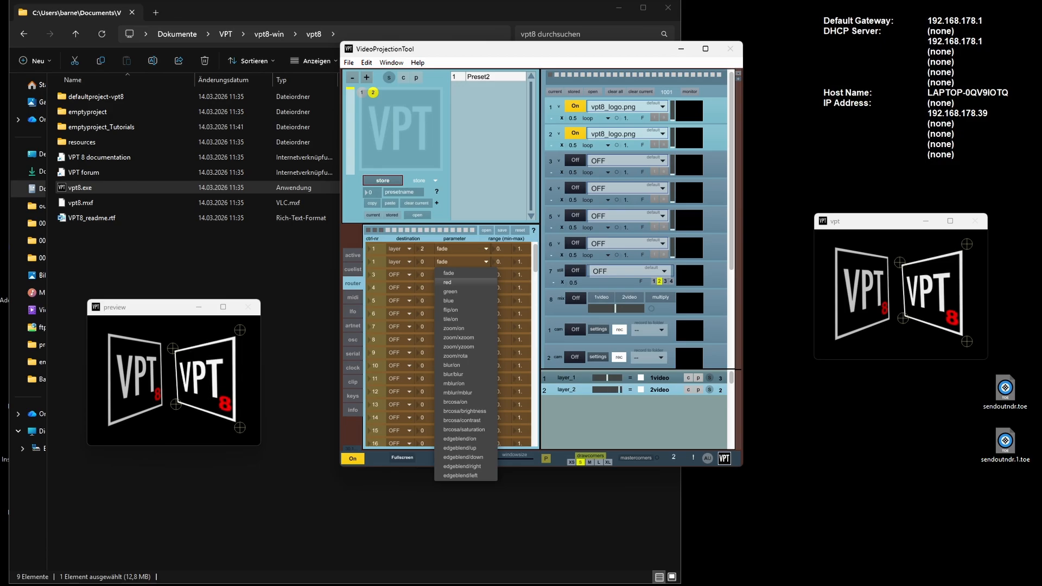
click(451, 282)
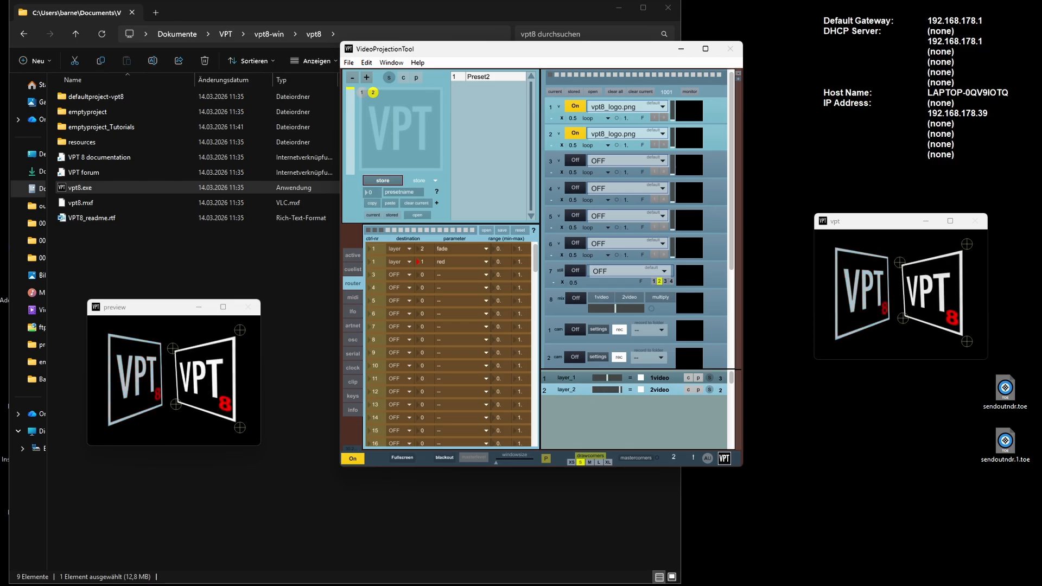
- Set the layer 2 routing's parameter to green in the first router row and stop LFO 1
click(352, 312)
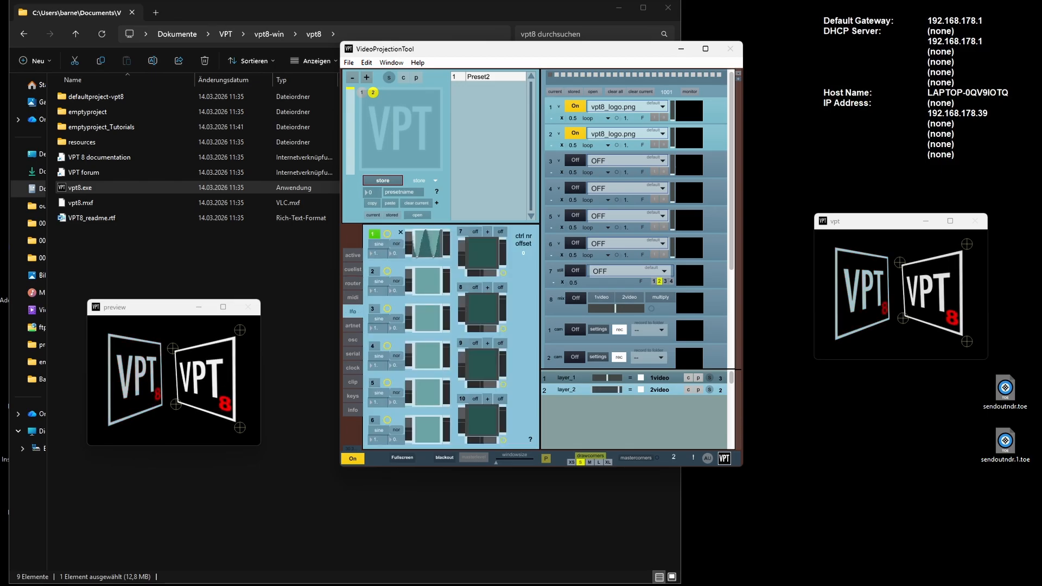
click(353, 283)
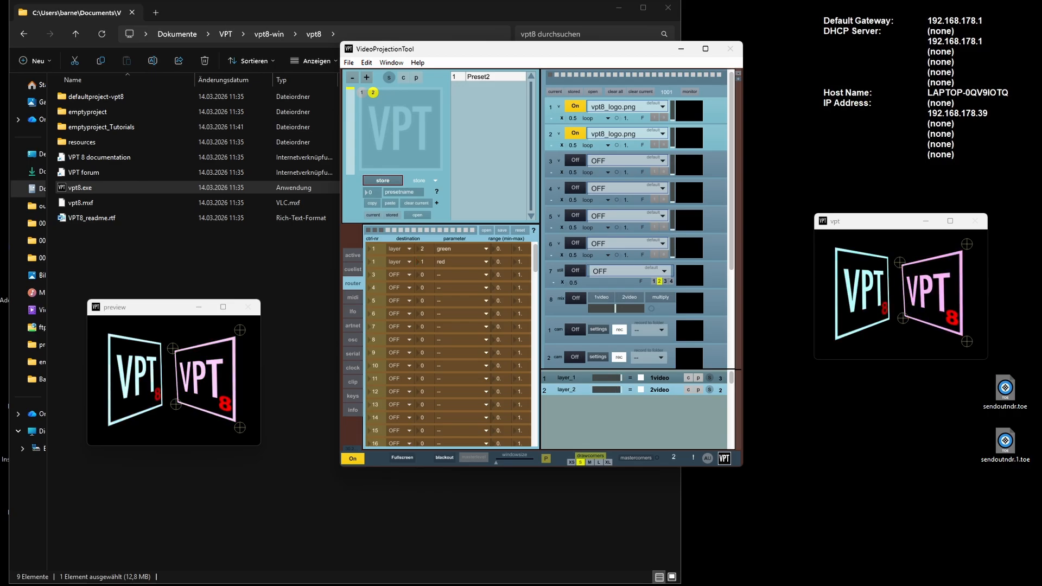
click(353, 311)
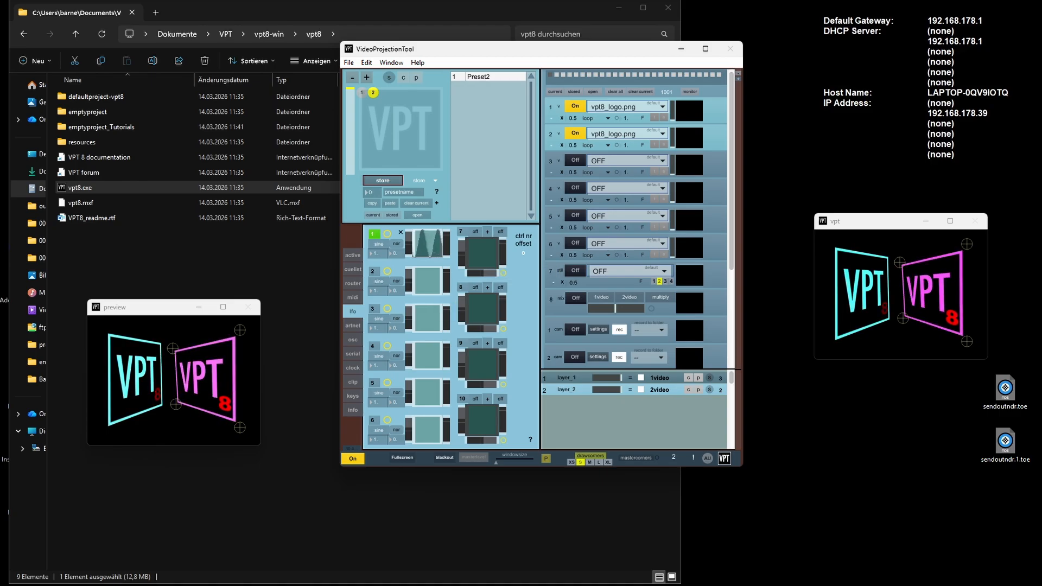
click(373, 234)
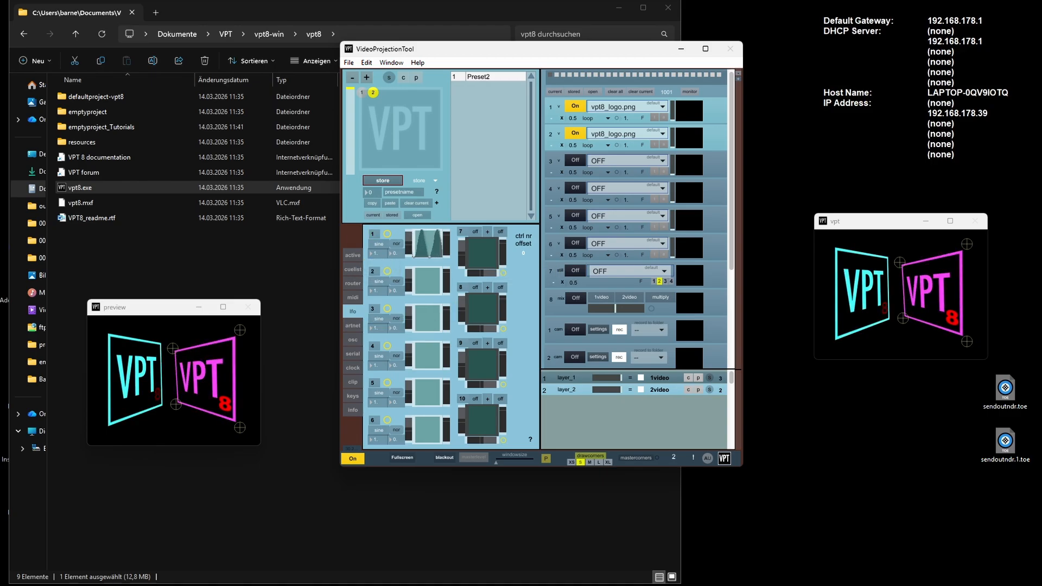
- View the artnet control settings and open the OSC settings
click(353, 326)
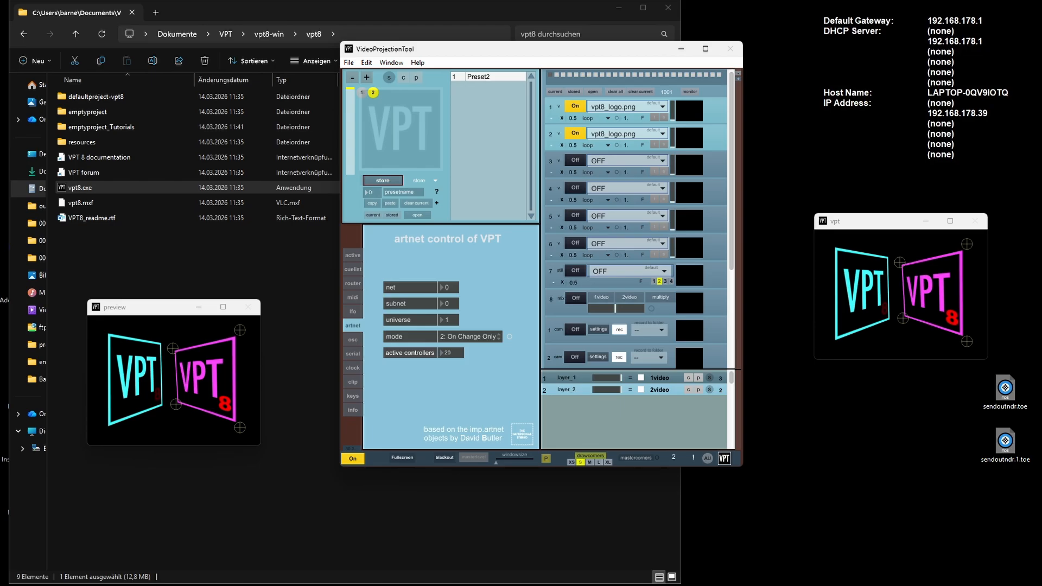
click(352, 339)
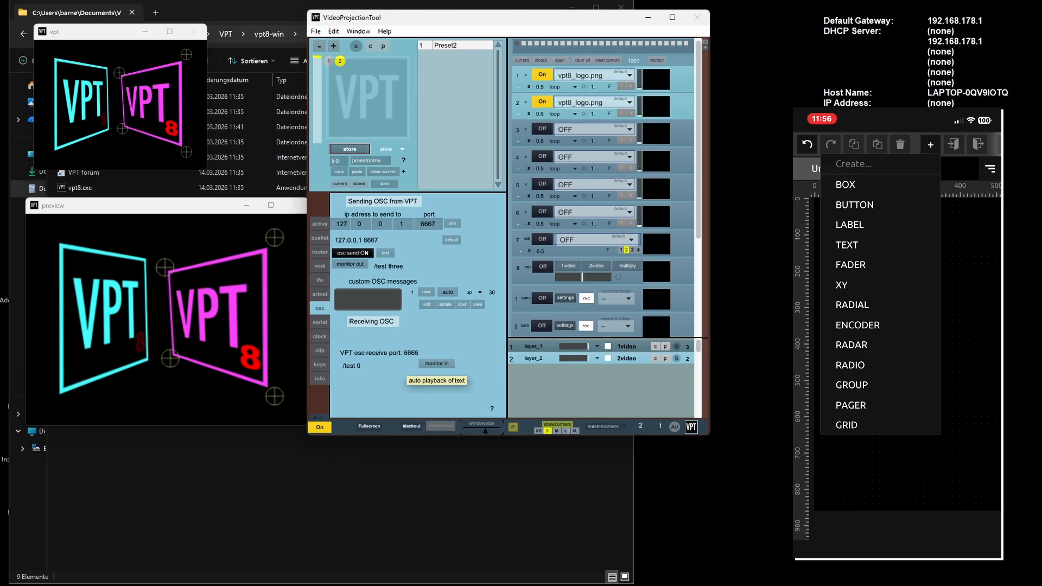
- Add a fader to the TouchOSC layout and enlarge it to about 353 wide by 728 high
click(850, 265)
drag(836, 272, 923, 340)
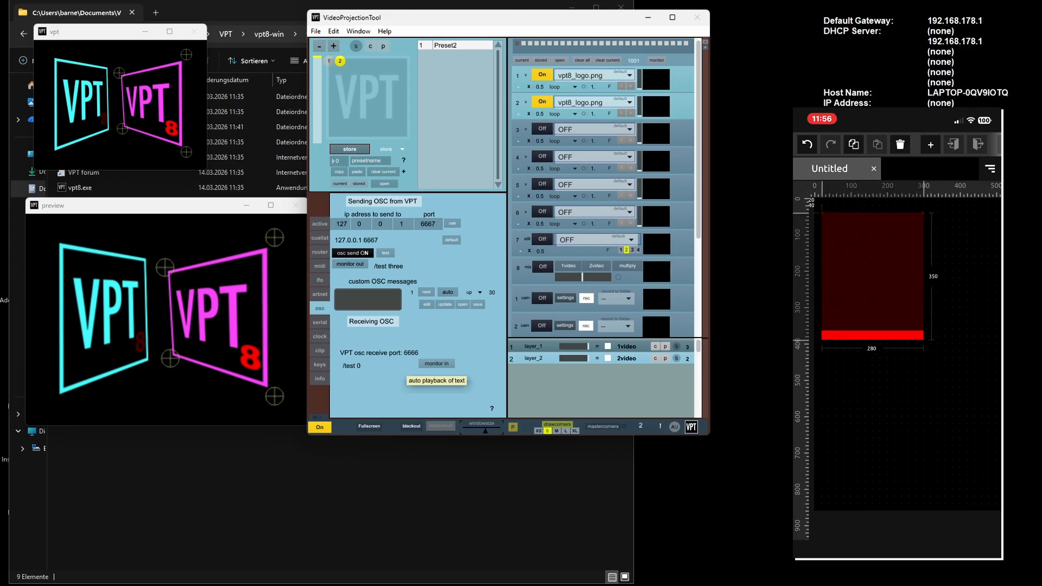
drag(873, 276, 887, 342)
drag(950, 406, 964, 468)
click(886, 342)
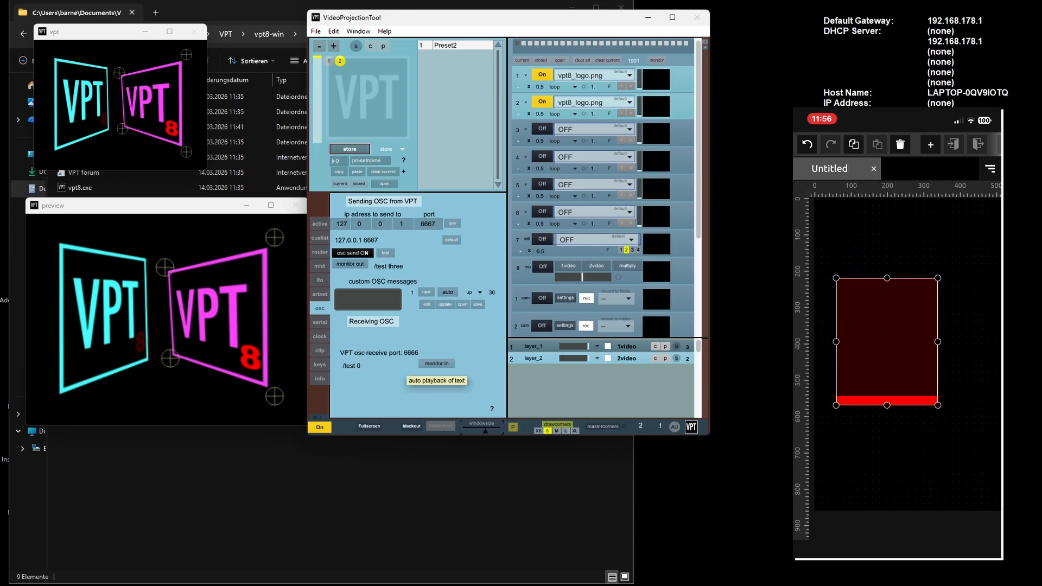
drag(938, 405, 964, 481)
drag(900, 278, 900, 217)
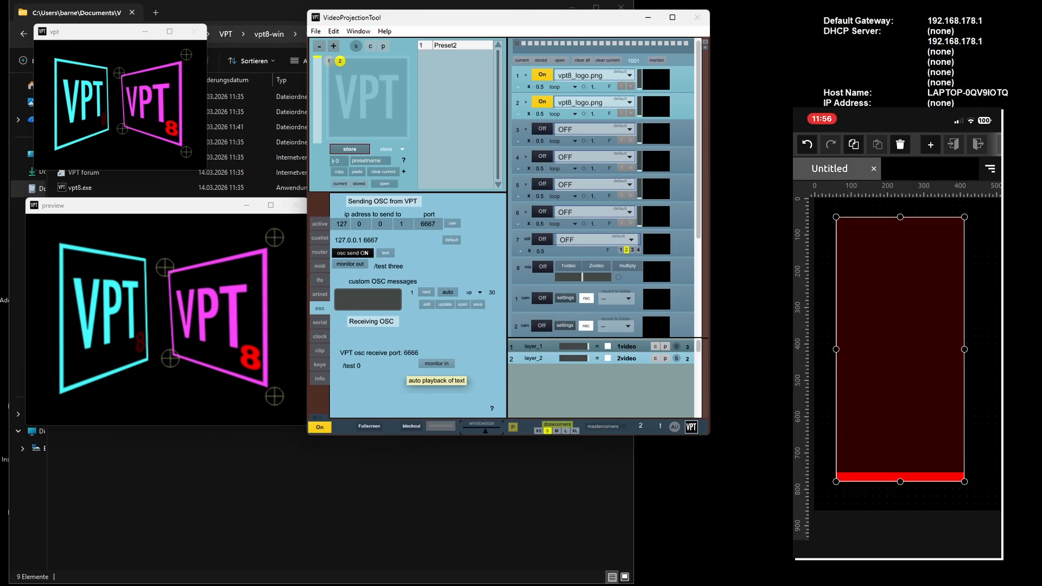
- Rename the fader to 1layer/fade in its control properties
click(990, 169)
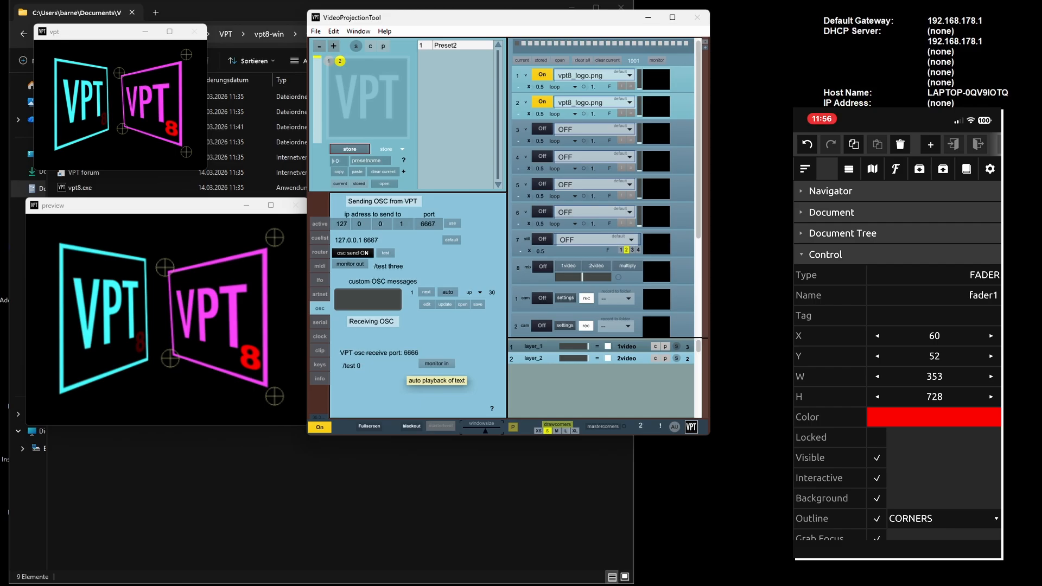
click(934, 295)
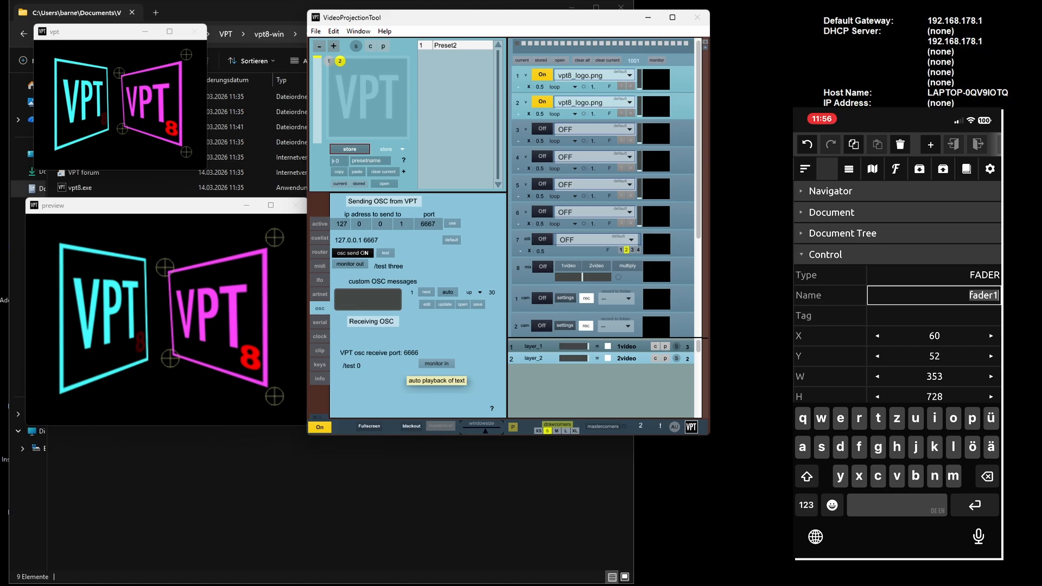
click(806, 505)
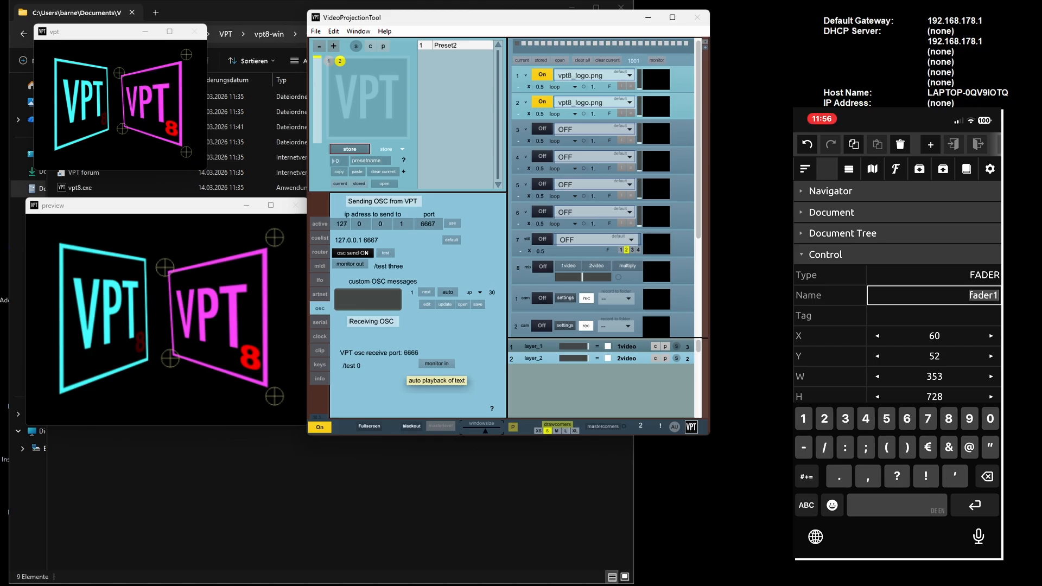
text(1)
click(807, 506)
text(layer)
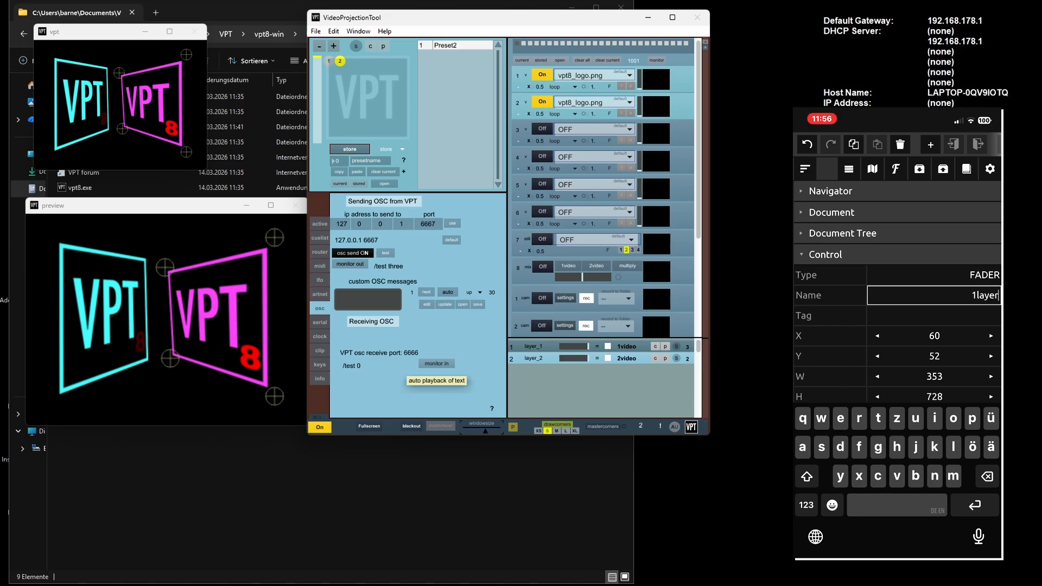
click(807, 506)
text(/fade)
- Delete the fader's MIDI CONTROLCHANGE message, keeping only its OSC message
scroll(898, 291, down, 5)
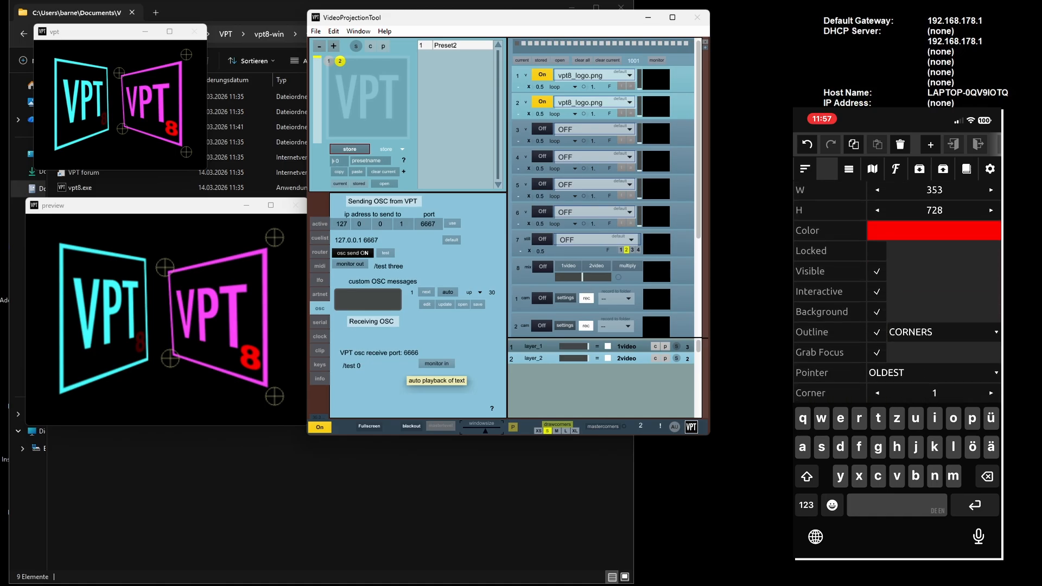
scroll(899, 291, down, 4)
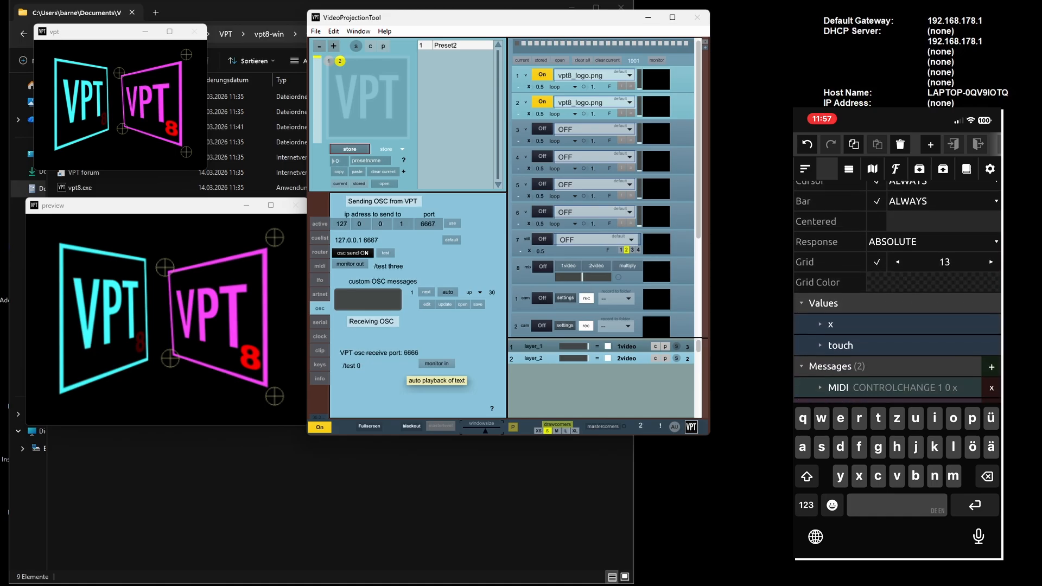
click(991, 351)
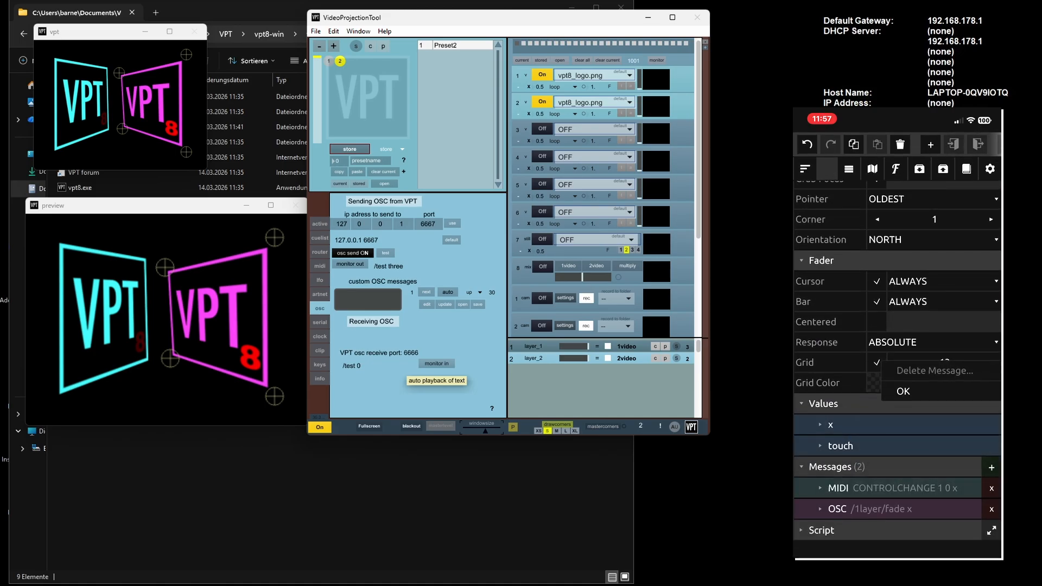
click(903, 391)
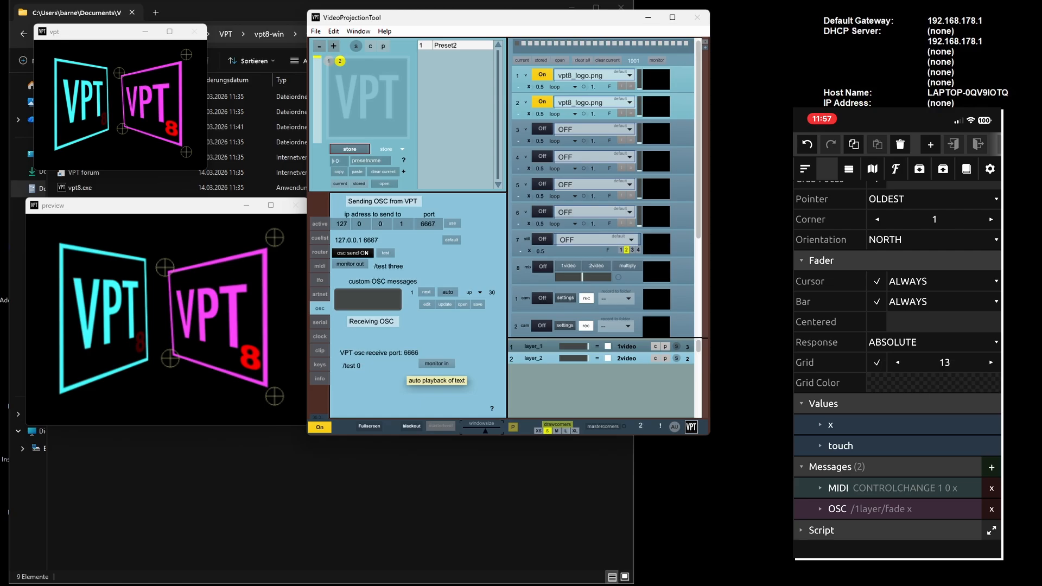
click(991, 508)
click(903, 528)
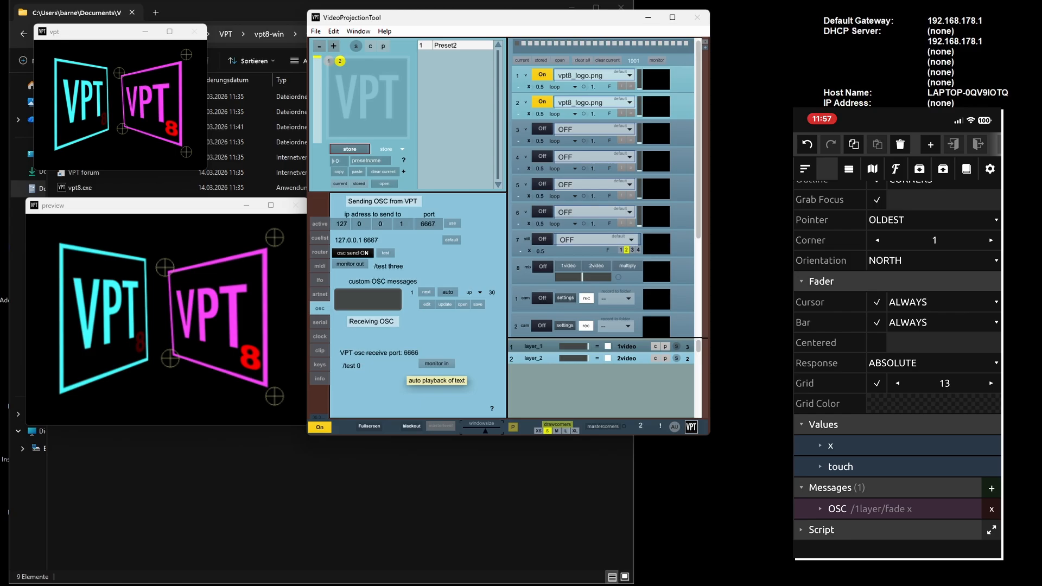
- Move the fader slightly down and to the left on the canvas and open the connection settings
click(805, 169)
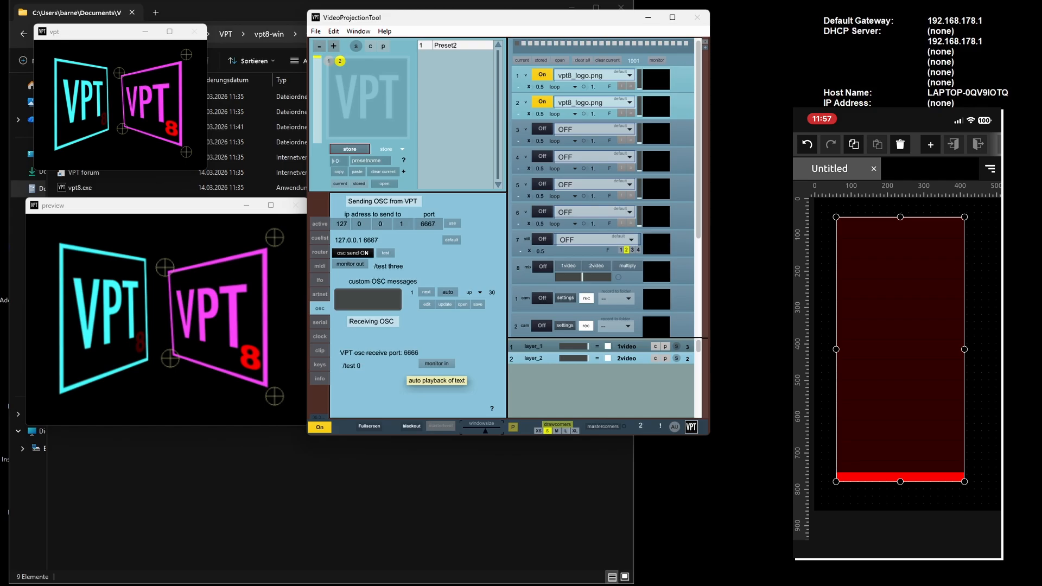
mouse_move(900, 349)
mouse_down()
mouse_move(904, 213)
mouse_move(907, 328)
mouse_move(896, 356)
mouse_up()
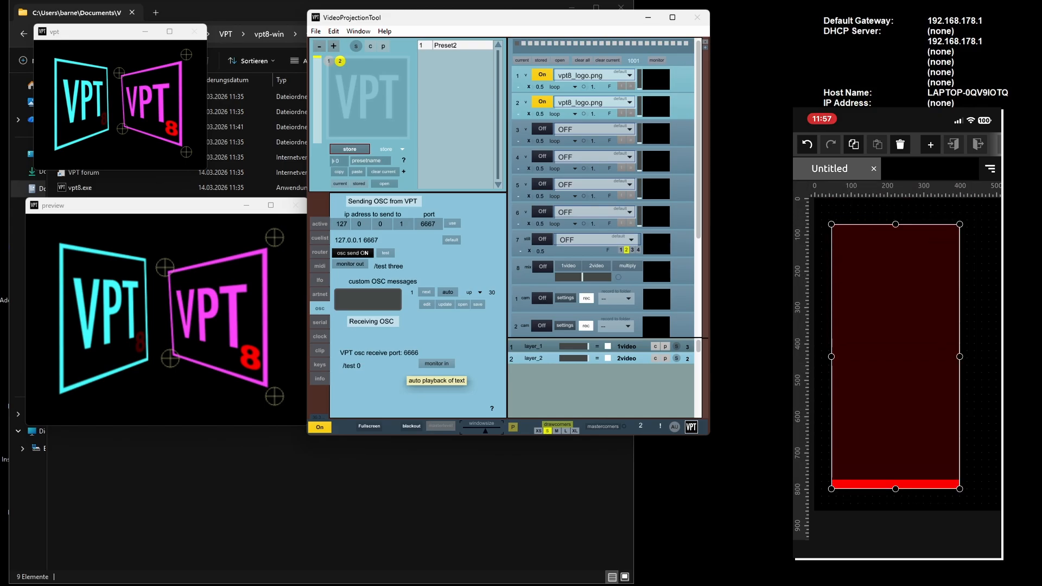
click(917, 526)
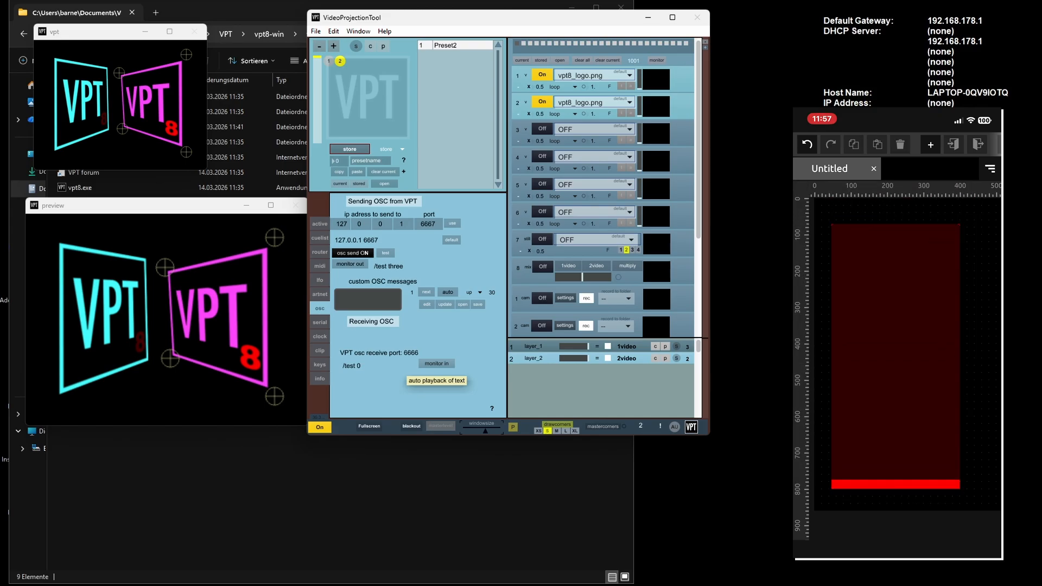
drag(966, 144, 814, 144)
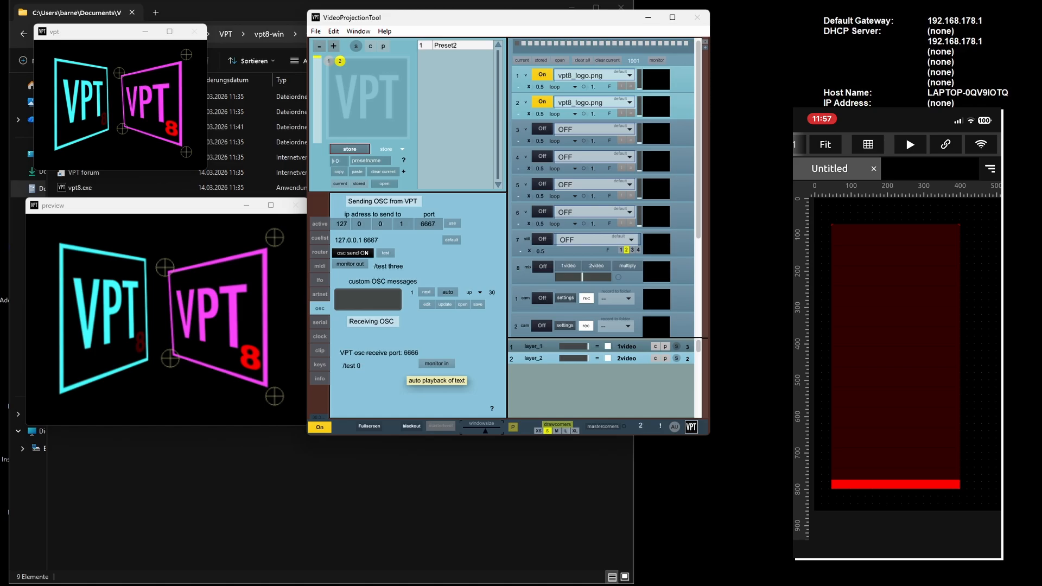
click(946, 145)
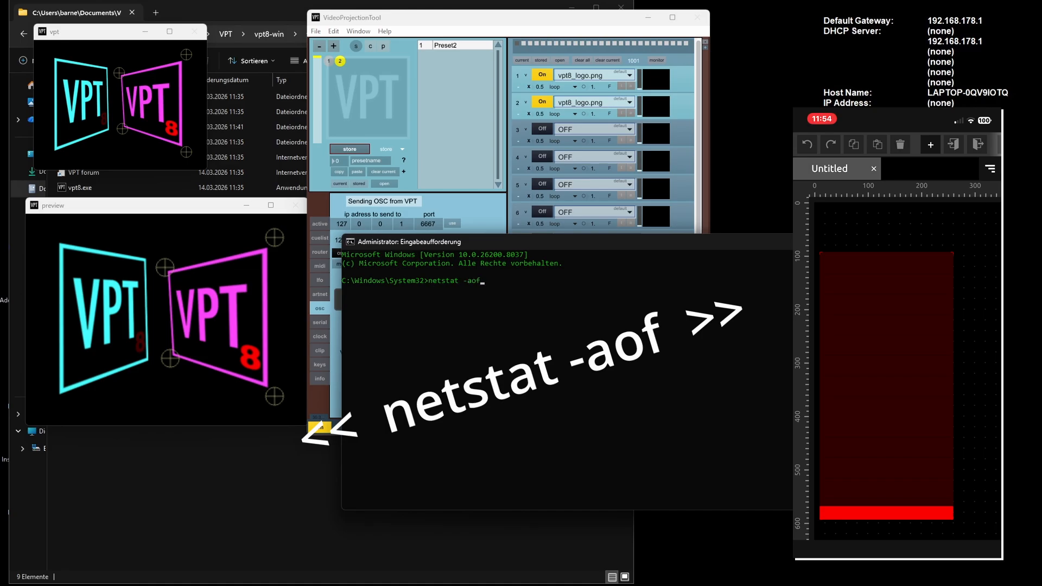
- Run netstat -aof in the administrator command prompt and copy the process ID of the first UDP port 6666 entry
key(Return)
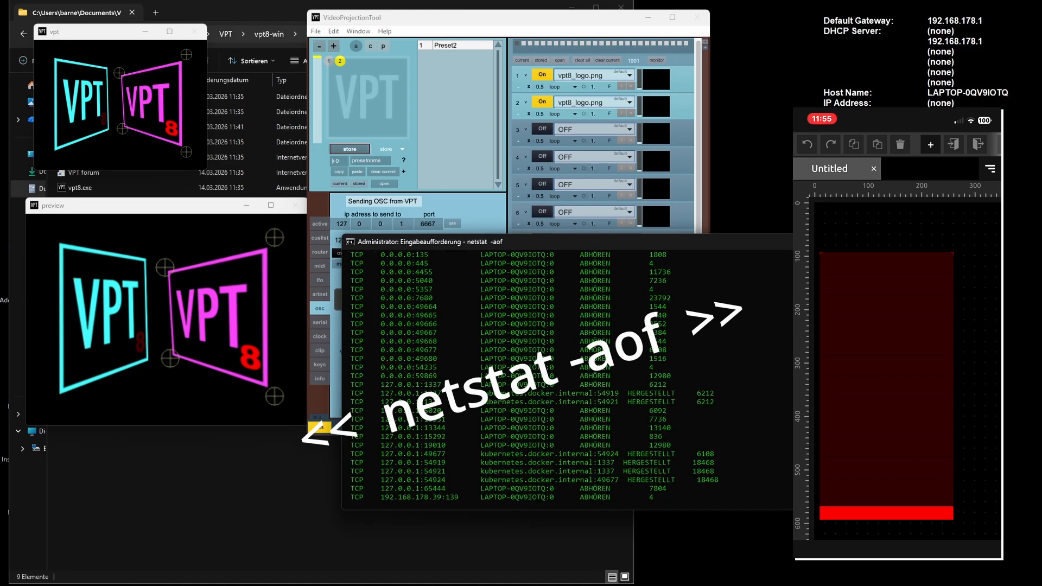
scroll(543, 380, up, 2)
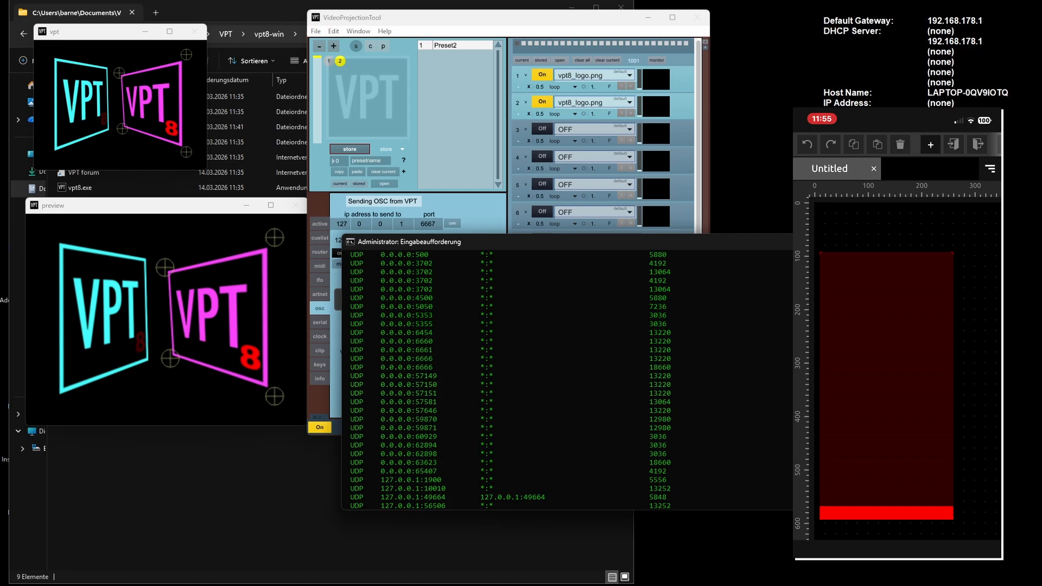
double_click(659, 358)
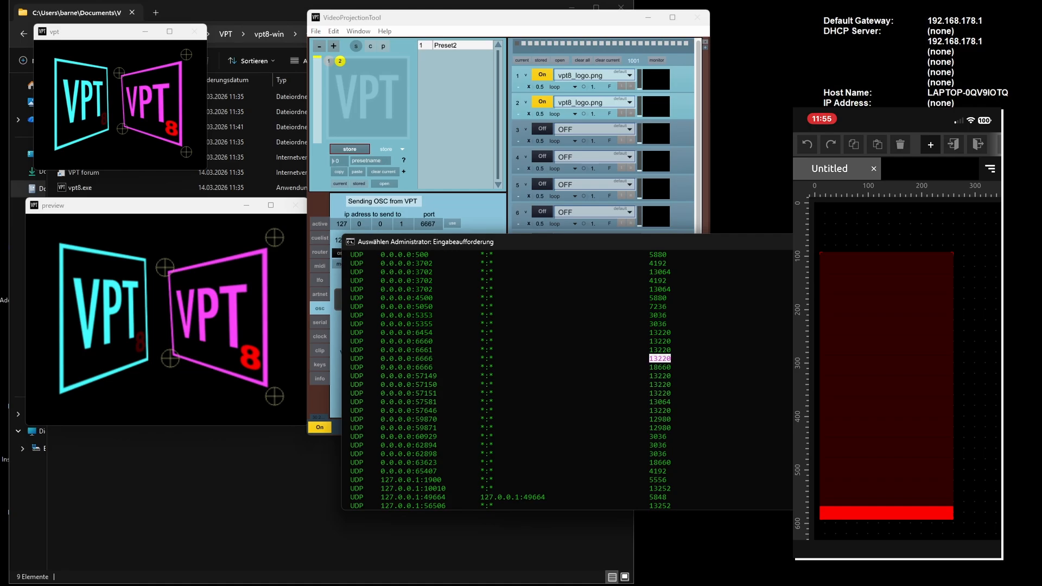
key(ctrl+c)
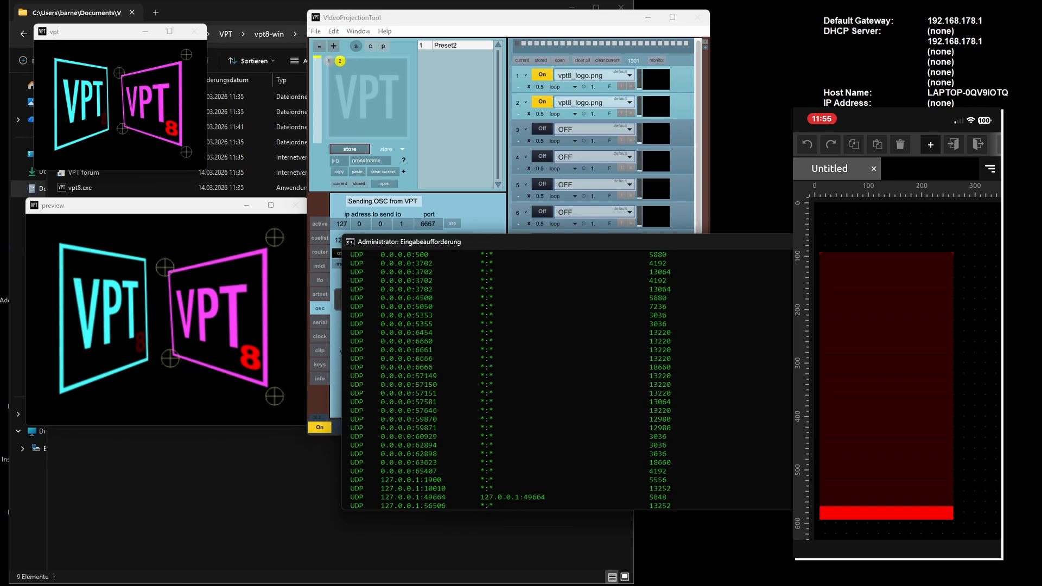
- Search Windows for "task" and open the Task Manager
key(super)
text(task)
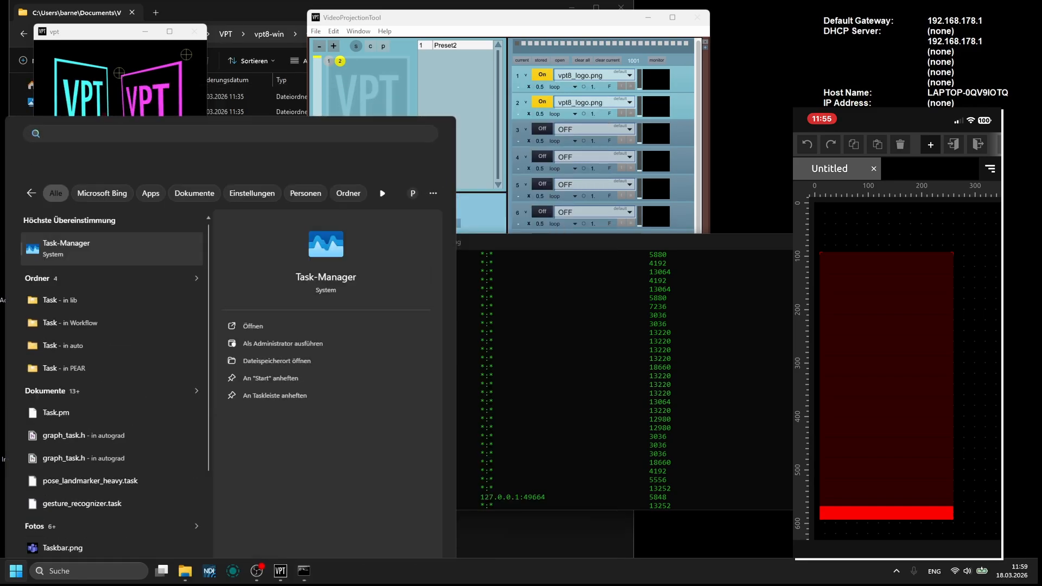
key(Return)
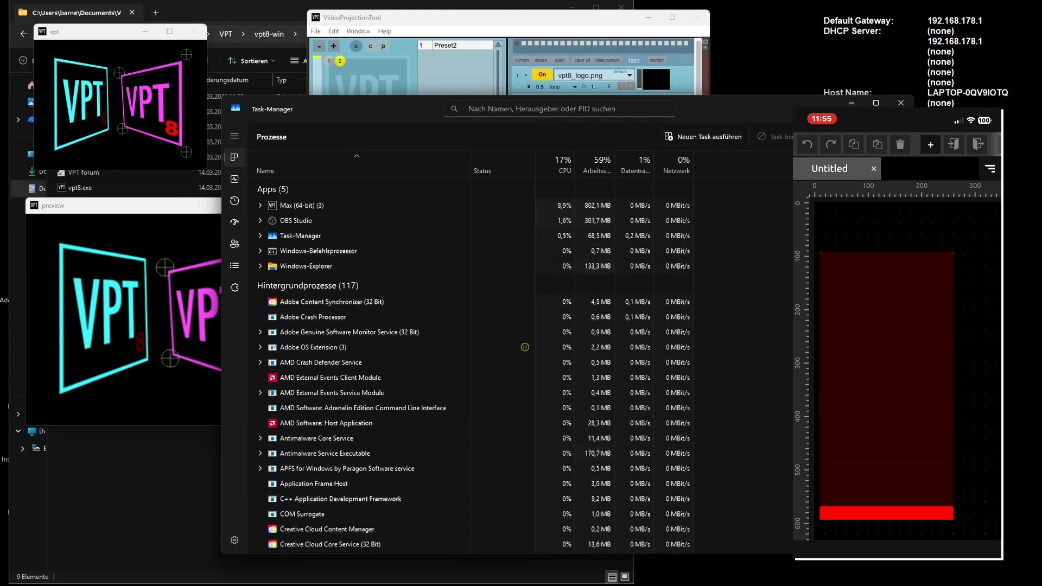
- Copy process ID 18660 from the second UDP port 6666 entry and filter the Task Manager processes by it
drag(671, 368, 648, 367)
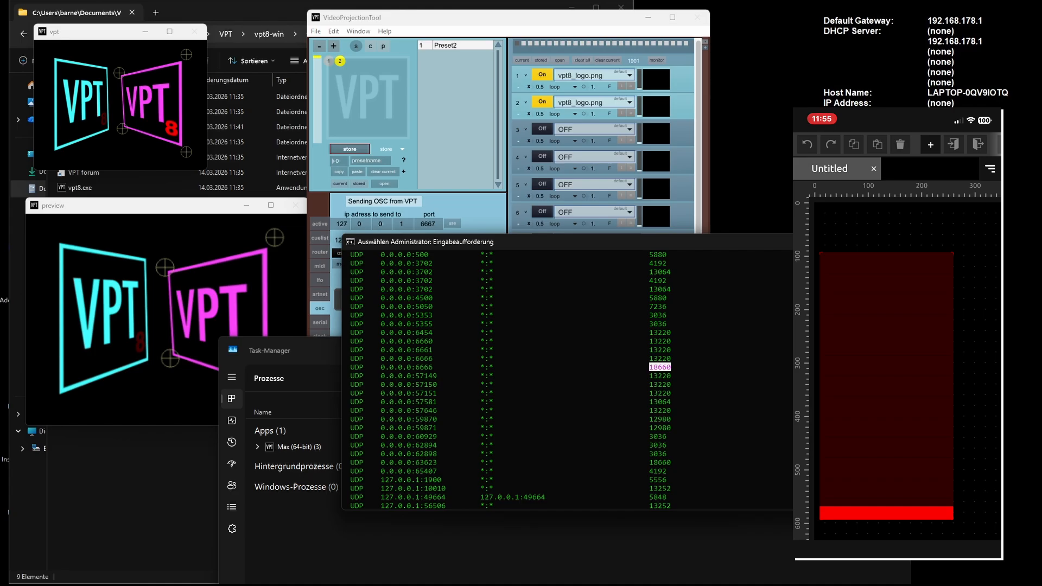
key(ctrl+c)
click(315, 351)
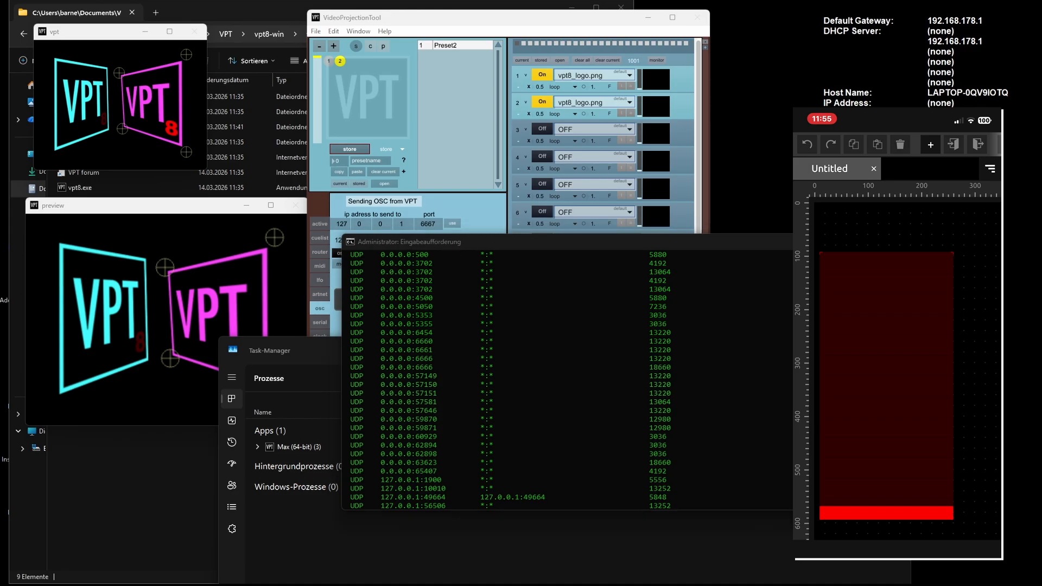
drag(325, 350, 209, 124)
double_click(396, 123)
key(ctrl+v)
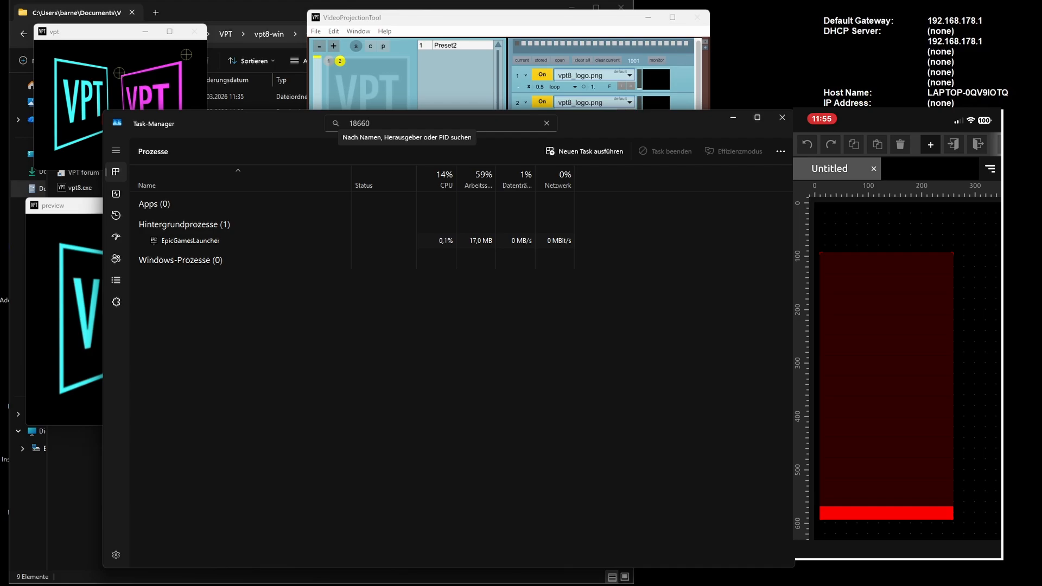
- End the EpicGamesLauncher background process and close the Task Manager
click(228, 241)
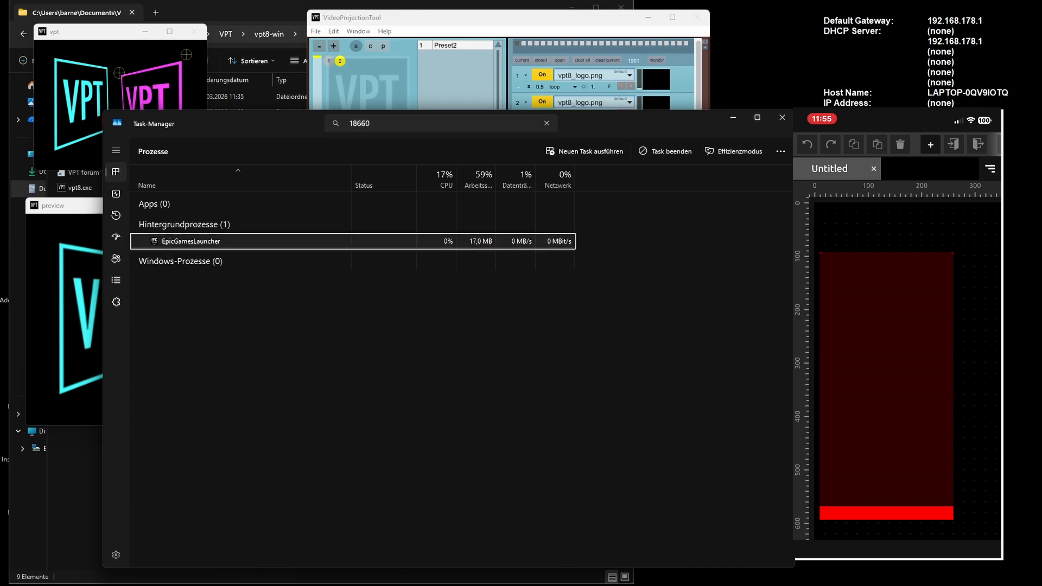
right_click(212, 242)
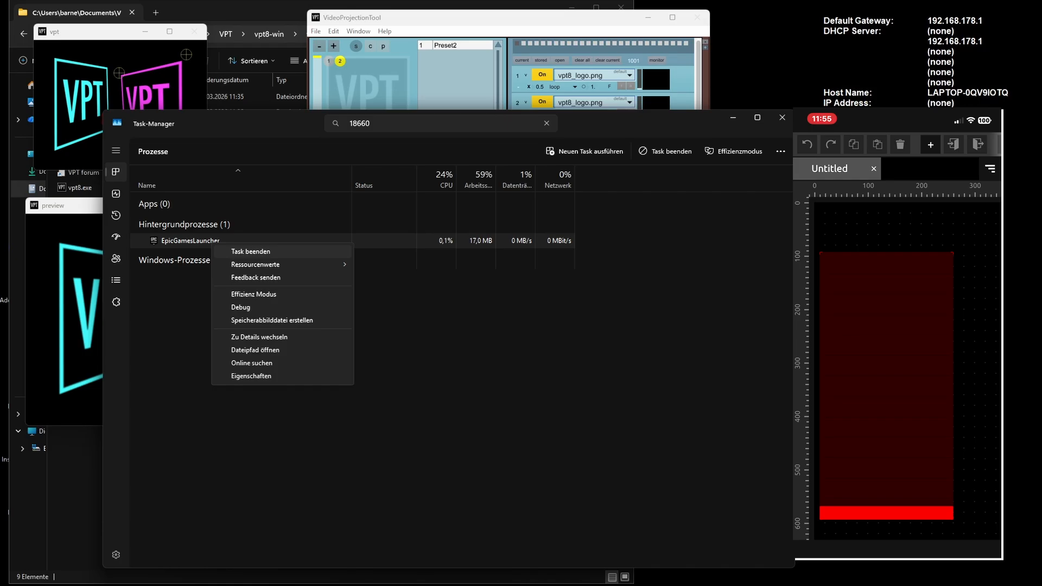
click(250, 252)
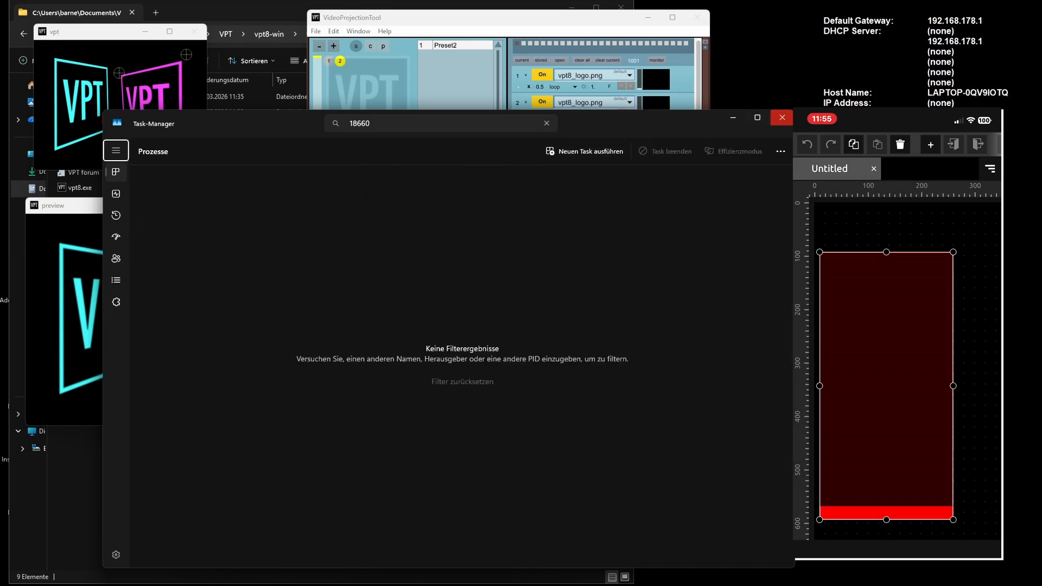
click(782, 117)
click(860, 242)
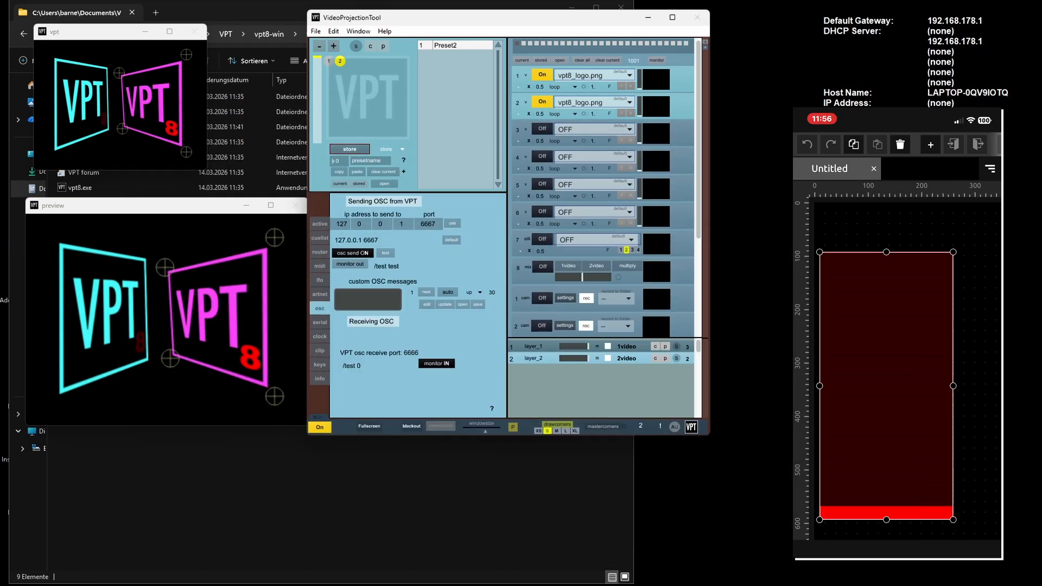